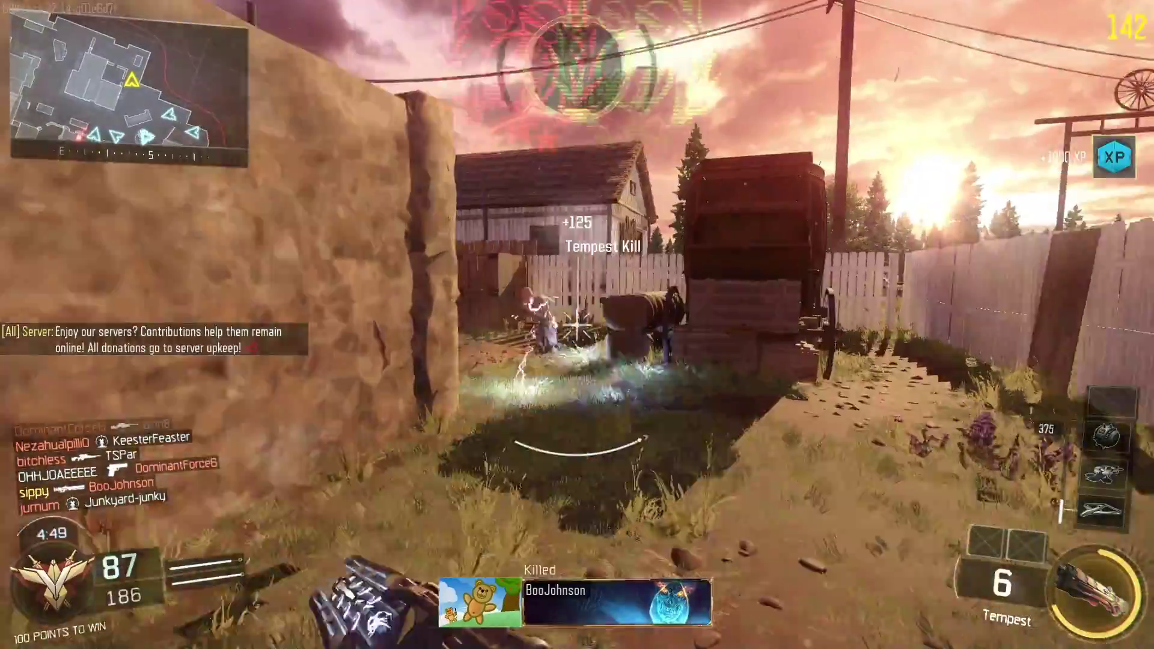
{"action": "key", "text": "w"}
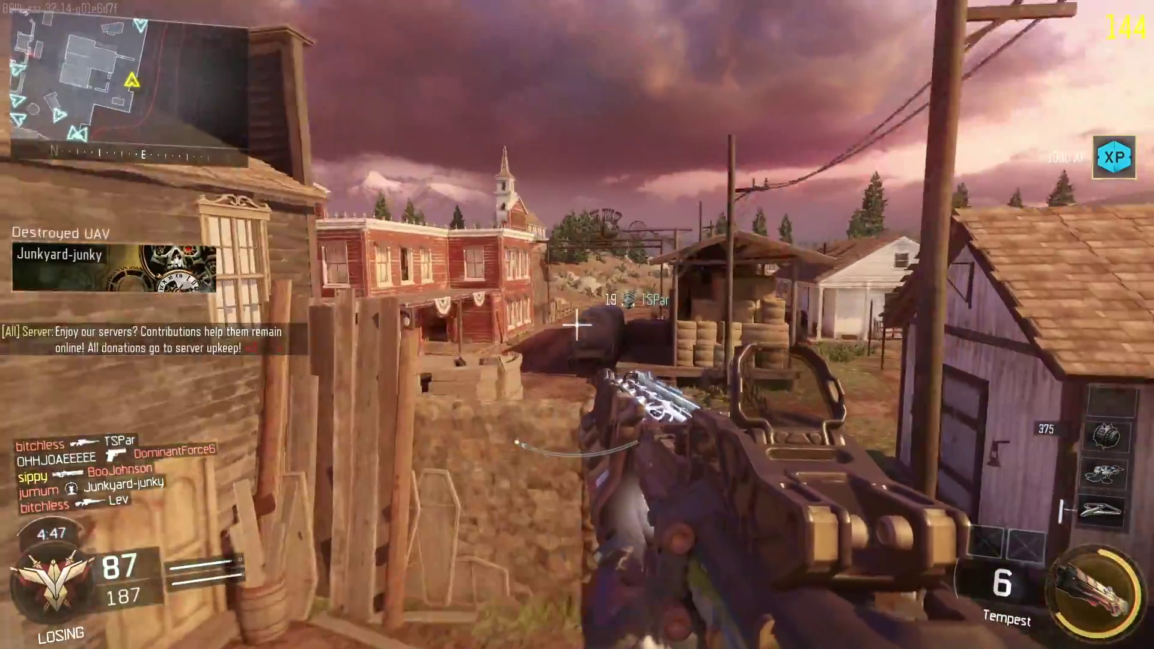
{"action": "key", "text": "w"}
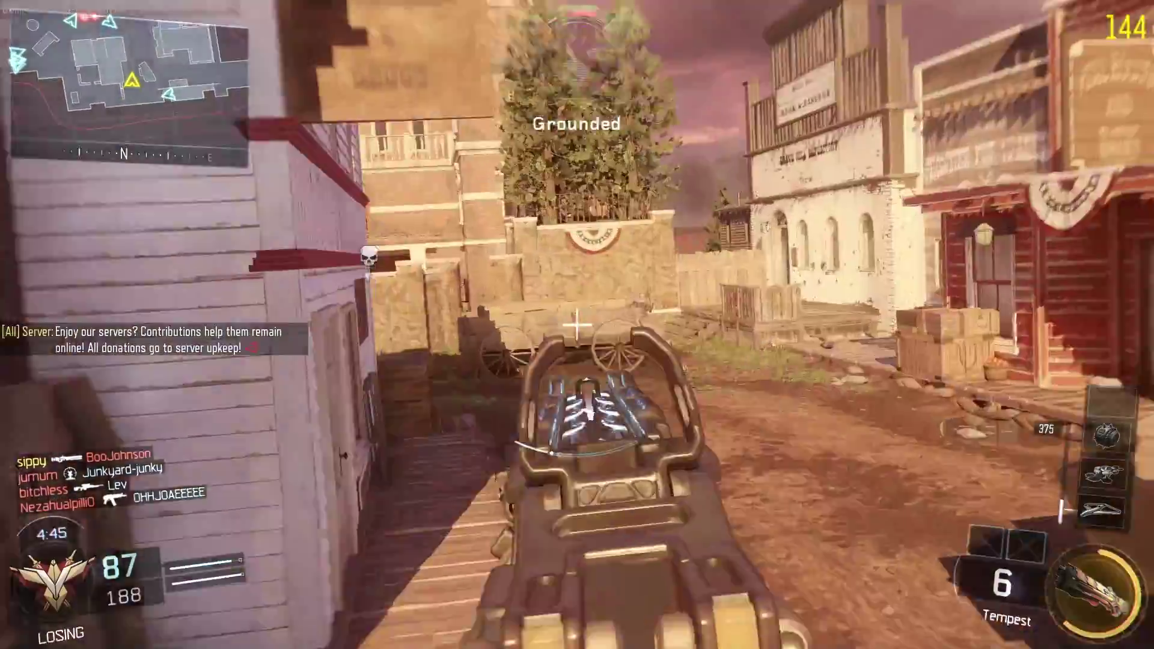
{"action": "key", "text": "w"}
{"action": "key", "text": "space"}
{"action": "left_click", "coordinate": [577, 325]}
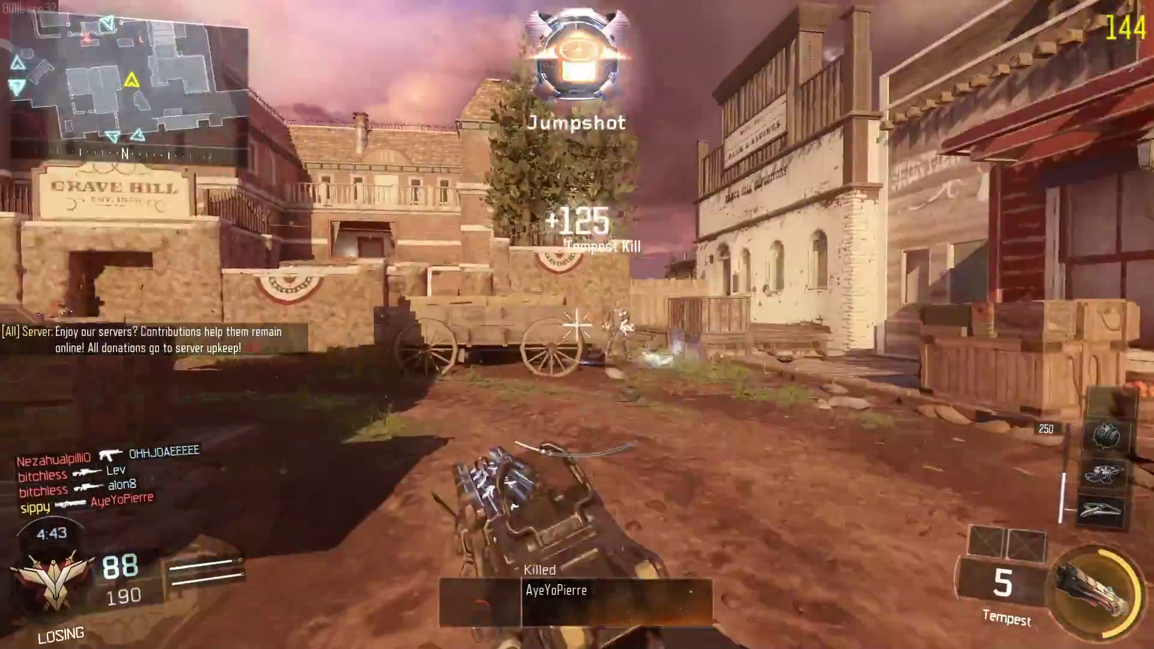
{"action": "key", "text": "w"}
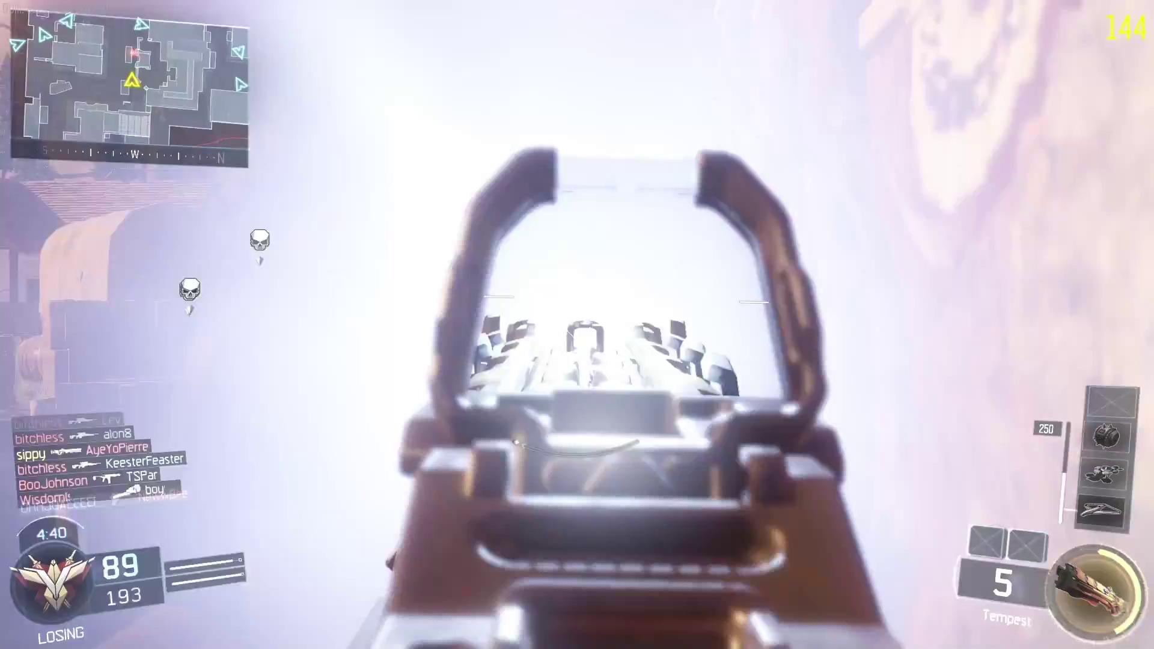
{"action": "left_click", "coordinate": [577, 325]}
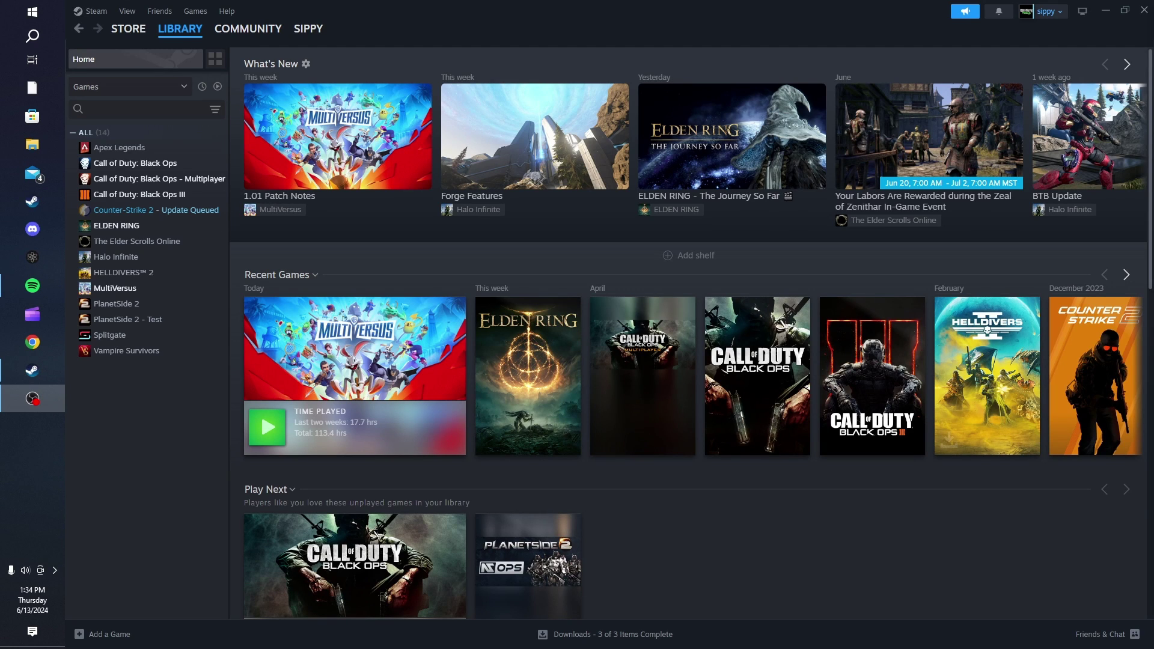
Open the properties of Call of Duty: Black Ops III in the Steam library and view its DLC list
{"action": "left_click", "coordinate": [139, 194]}
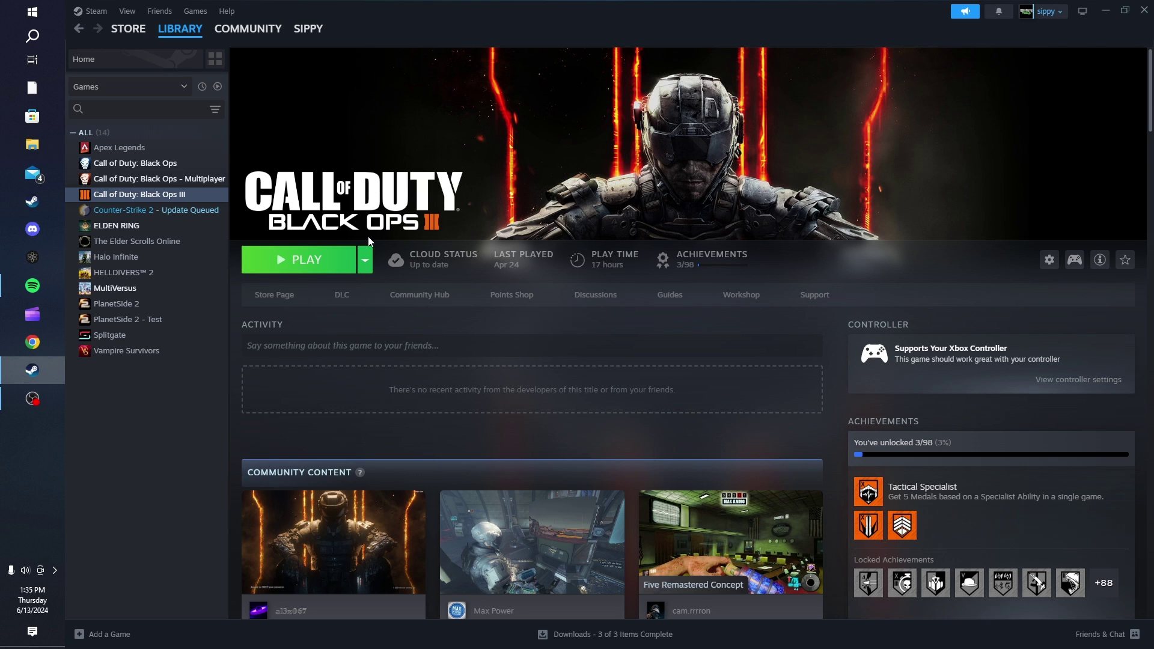
{"action": "right_click", "coordinate": [190, 196]}
{"action": "left_click", "coordinate": [228, 284]}
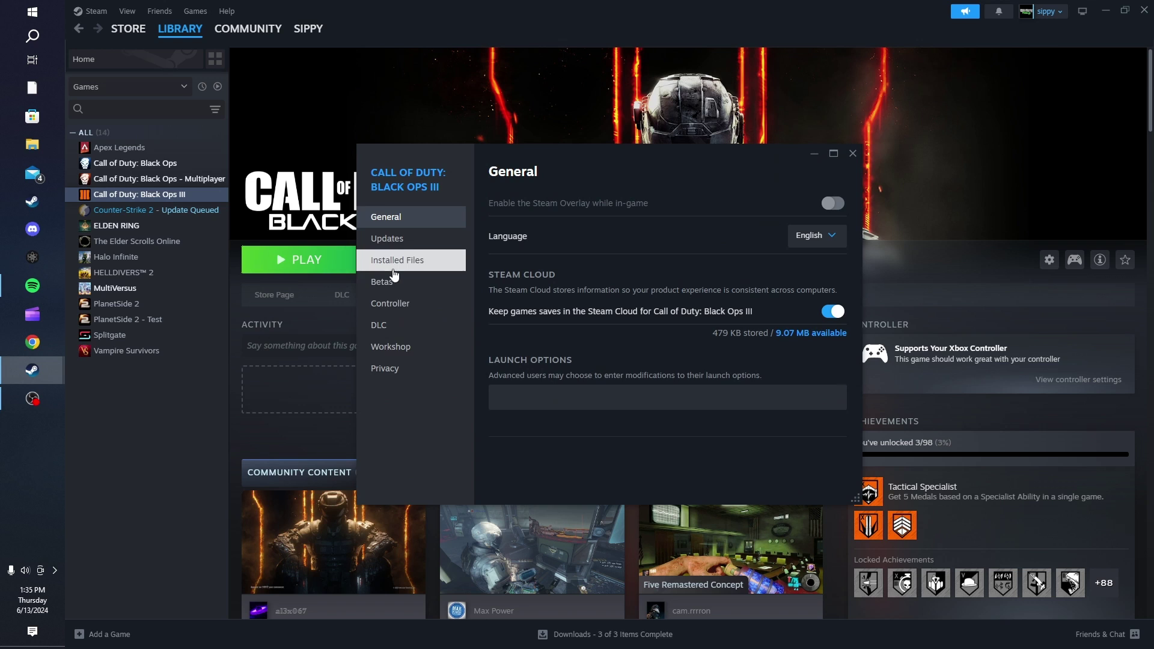
{"action": "left_click", "coordinate": [402, 326]}
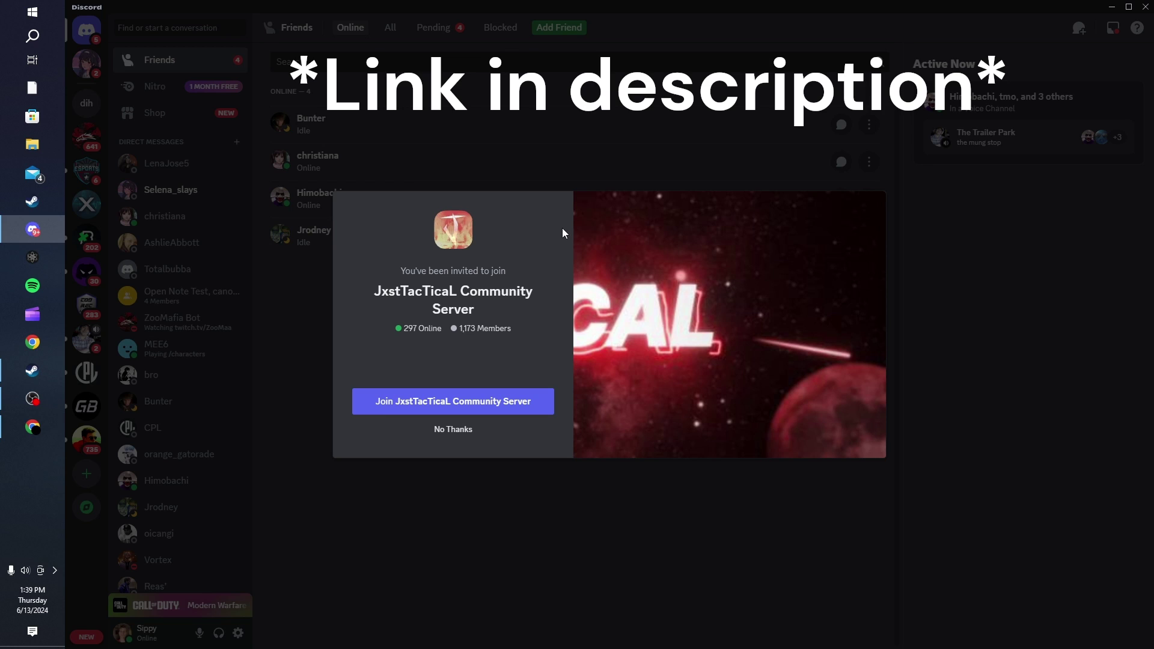
Join the JxstTacTicaL Community Server on Discord and answer Black Ops 3 as the Call of Duty played
{"action": "left_click", "coordinate": [458, 401]}
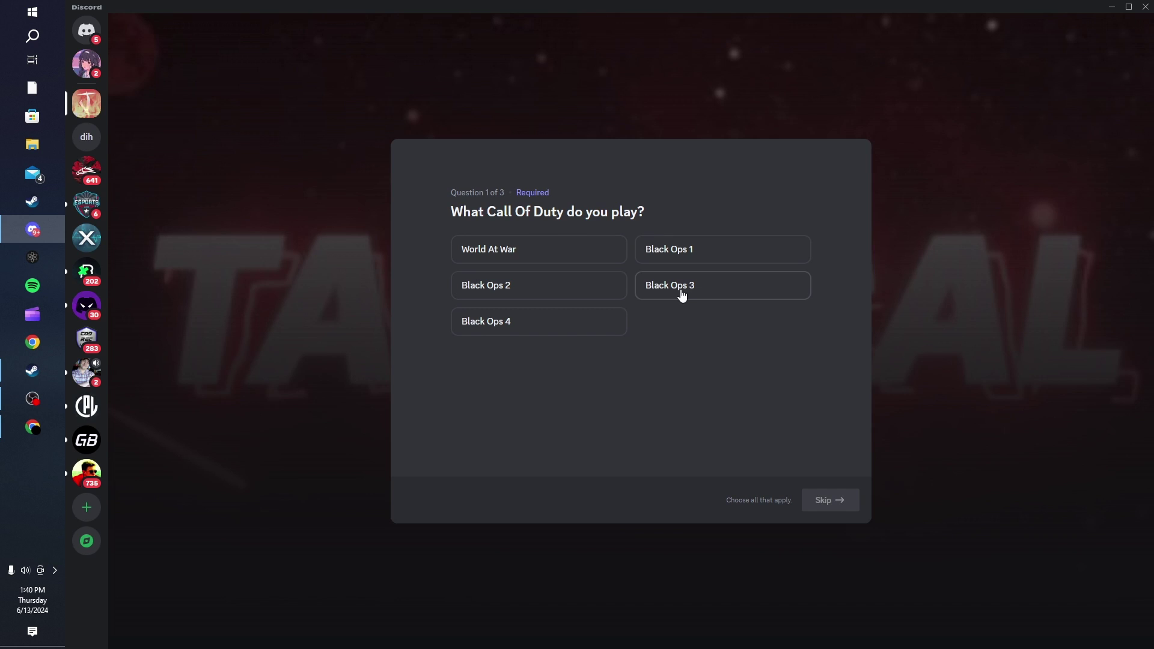
{"action": "left_click", "coordinate": [682, 295]}
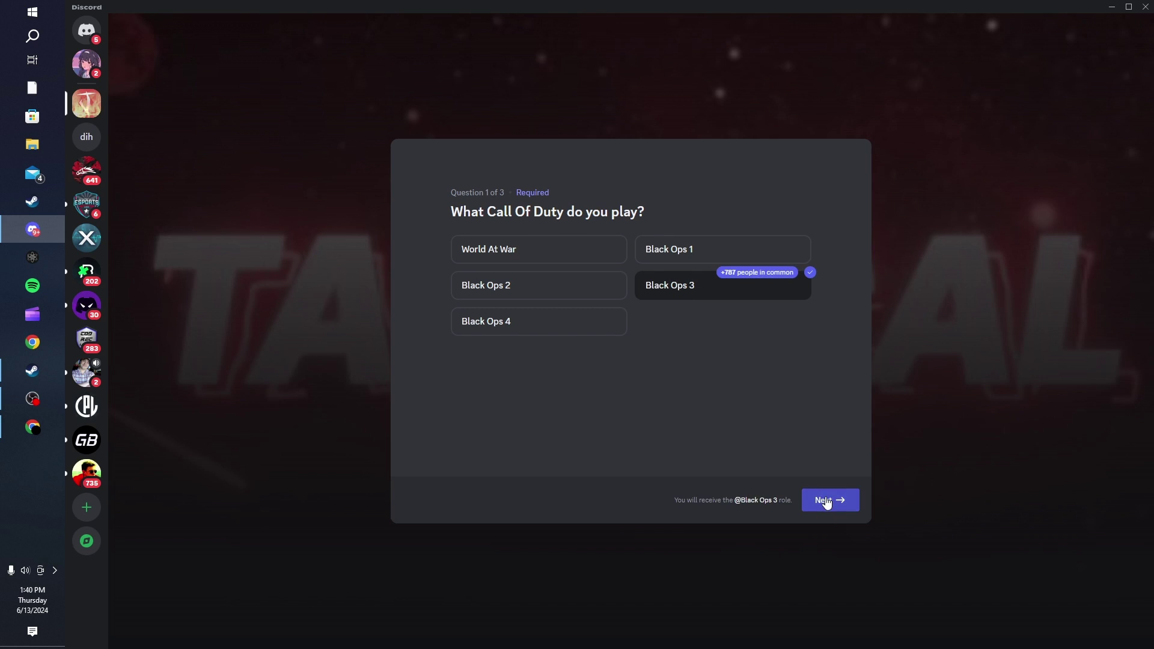
{"action": "left_click", "coordinate": [827, 501]}
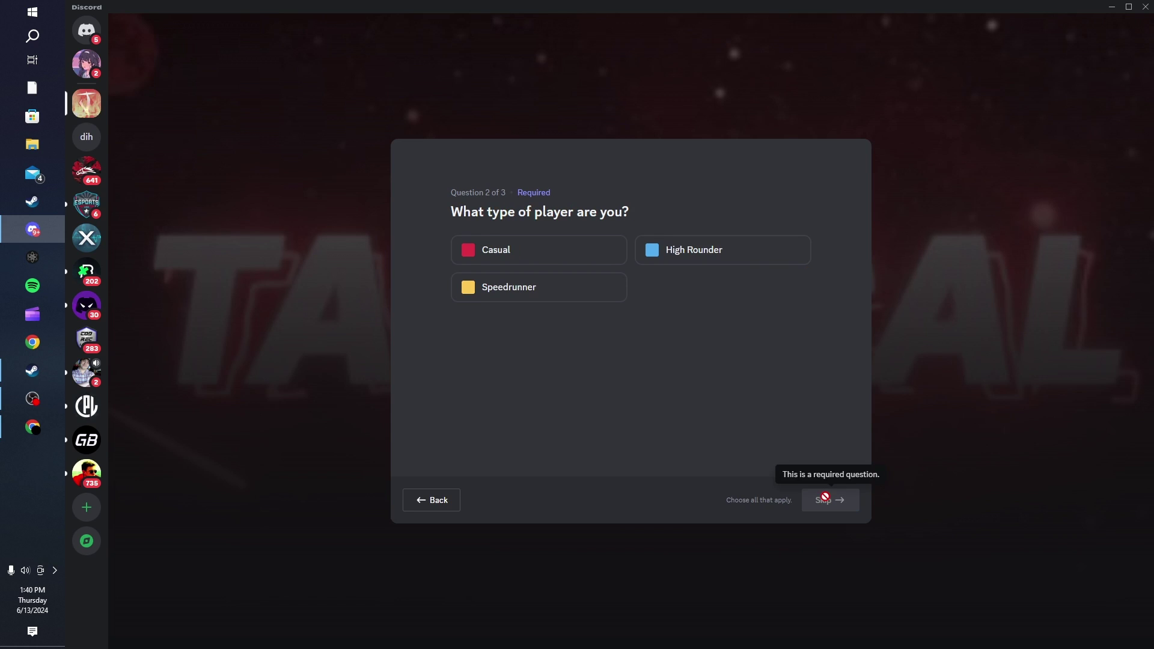
Answer the remaining onboarding questions with Casual as player type and Youtube as streaming platform, and finish the onboarding
{"action": "left_click", "coordinate": [595, 256]}
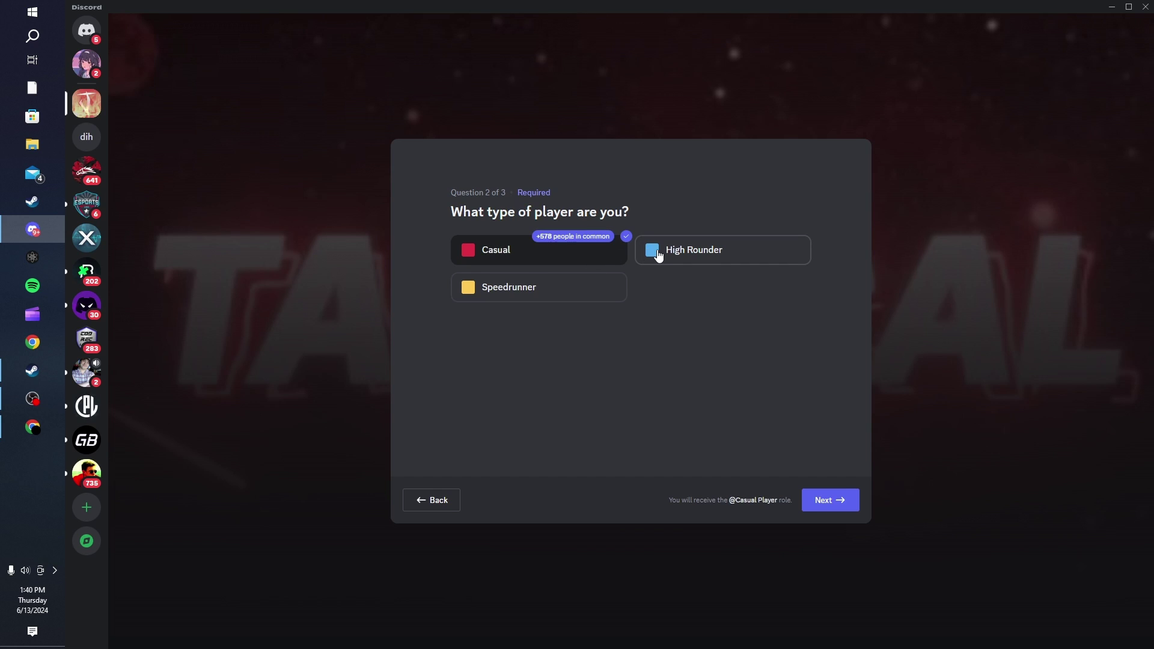
{"action": "left_click", "coordinate": [658, 255]}
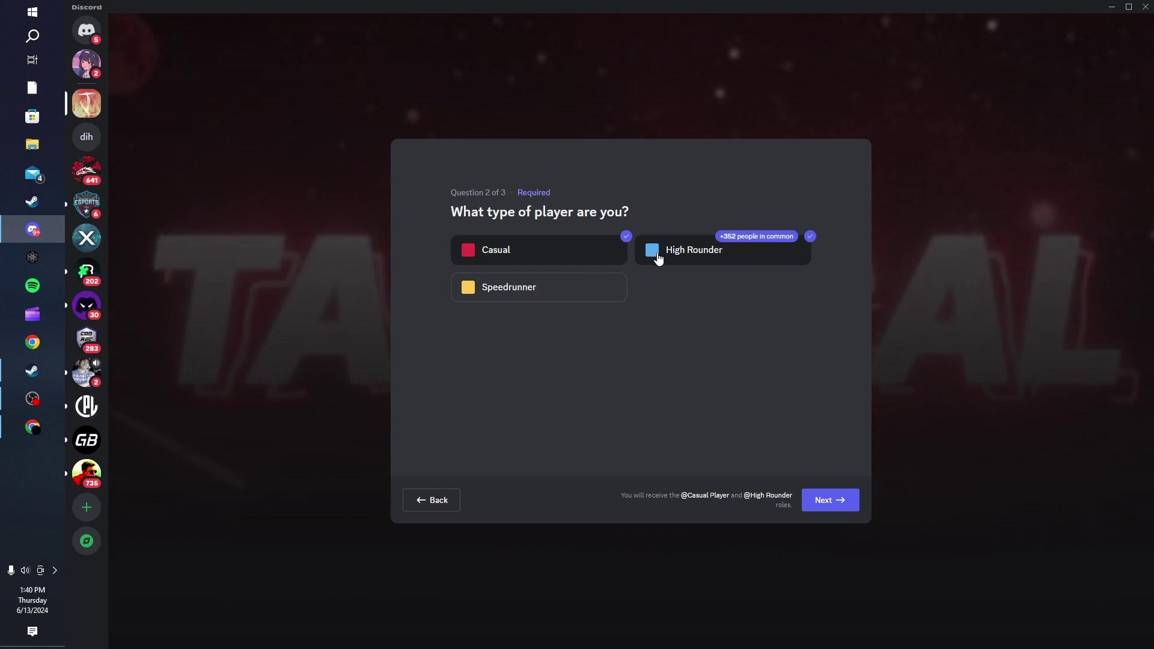
{"action": "left_click", "coordinate": [659, 256]}
{"action": "left_click", "coordinate": [841, 500]}
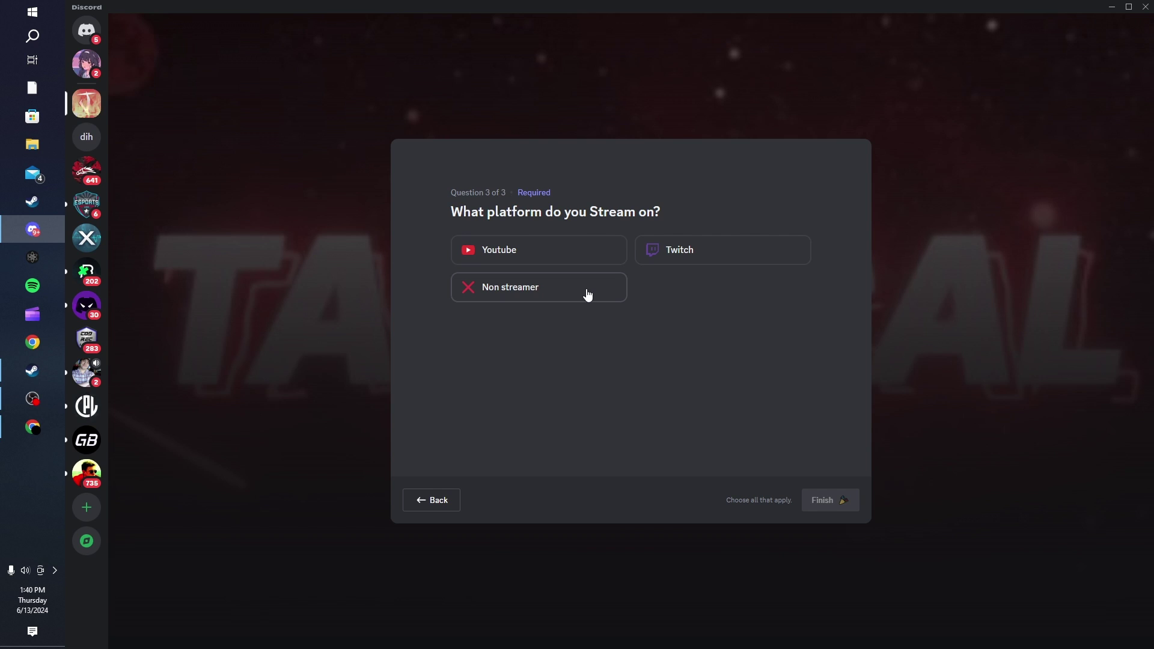
{"action": "left_click", "coordinate": [574, 259]}
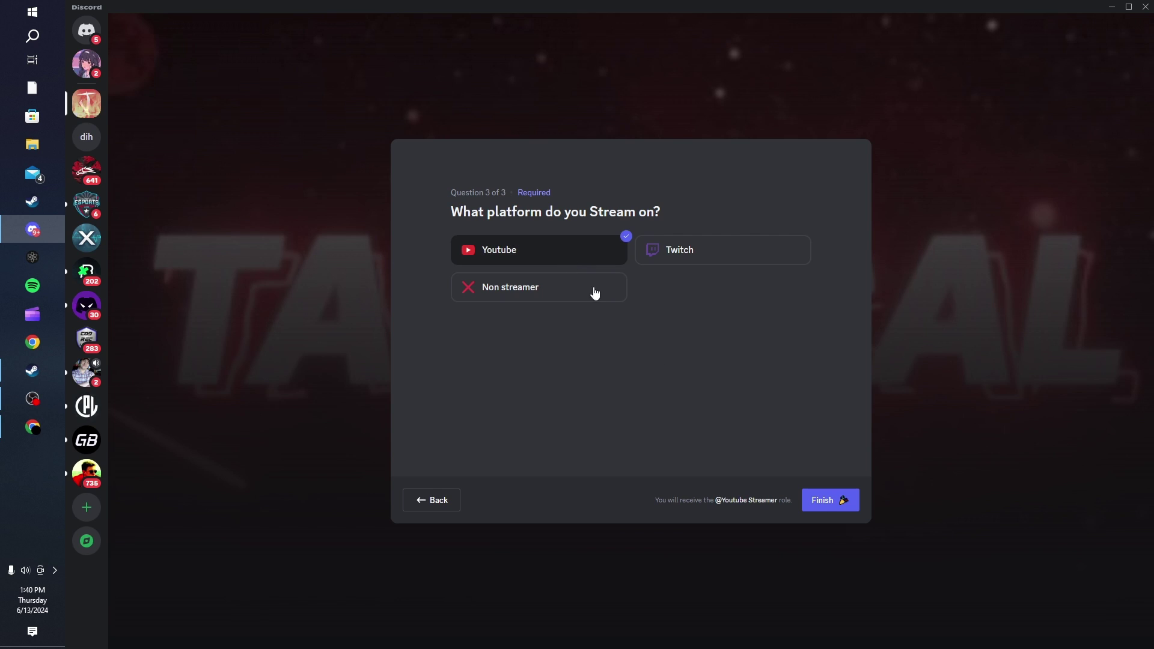
{"action": "left_click", "coordinate": [821, 507]}
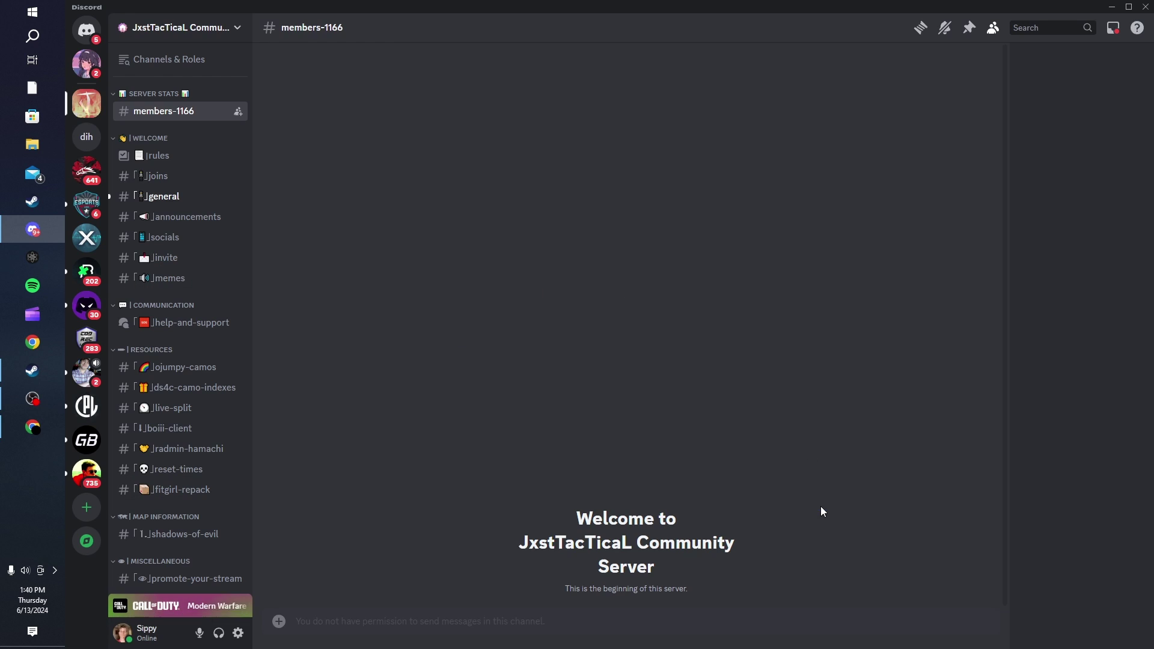
Open the server's boiii-client channel and download boiii.exe from it
{"action": "left_click", "coordinate": [189, 436]}
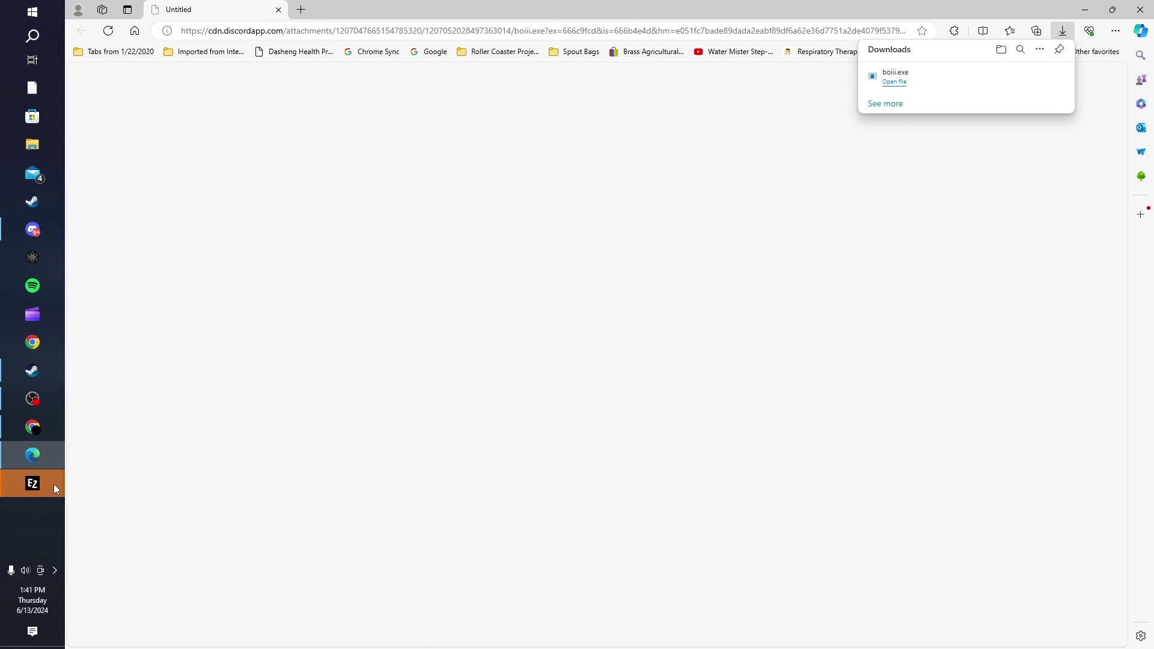
Try to start the game from the BOIII launcher run straight from the download, and close the launcher
{"action": "mouse_move", "coordinate": [54, 488]}
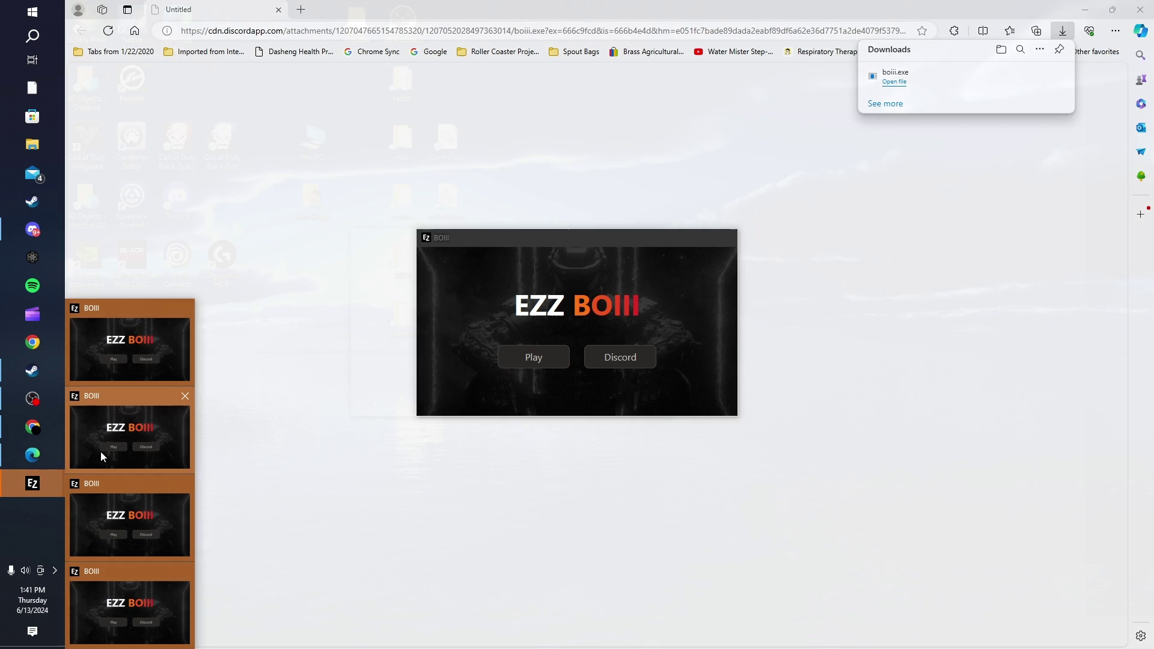
{"action": "left_click", "coordinate": [99, 452]}
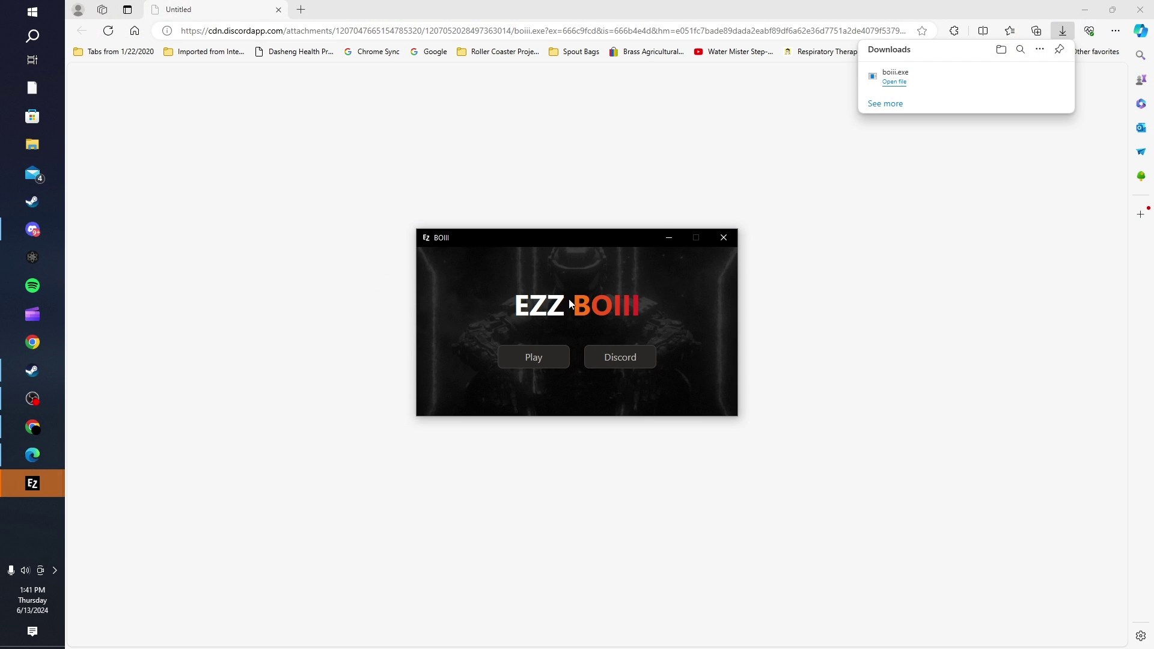
{"action": "left_click", "coordinate": [540, 369]}
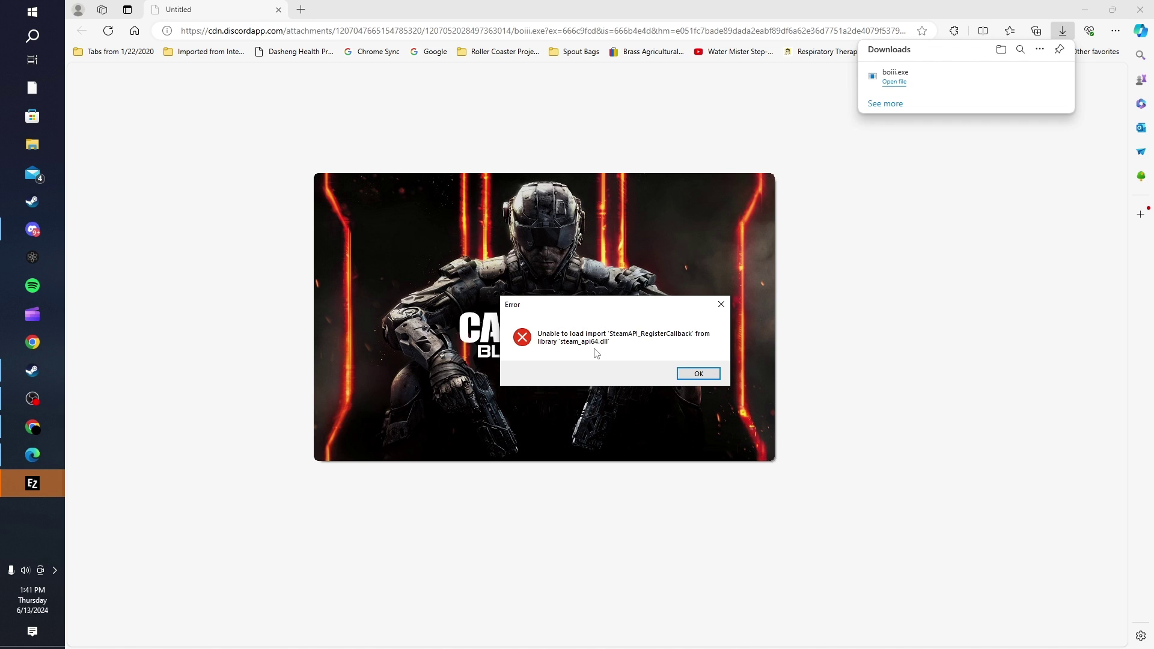
{"action": "left_click", "coordinate": [685, 373]}
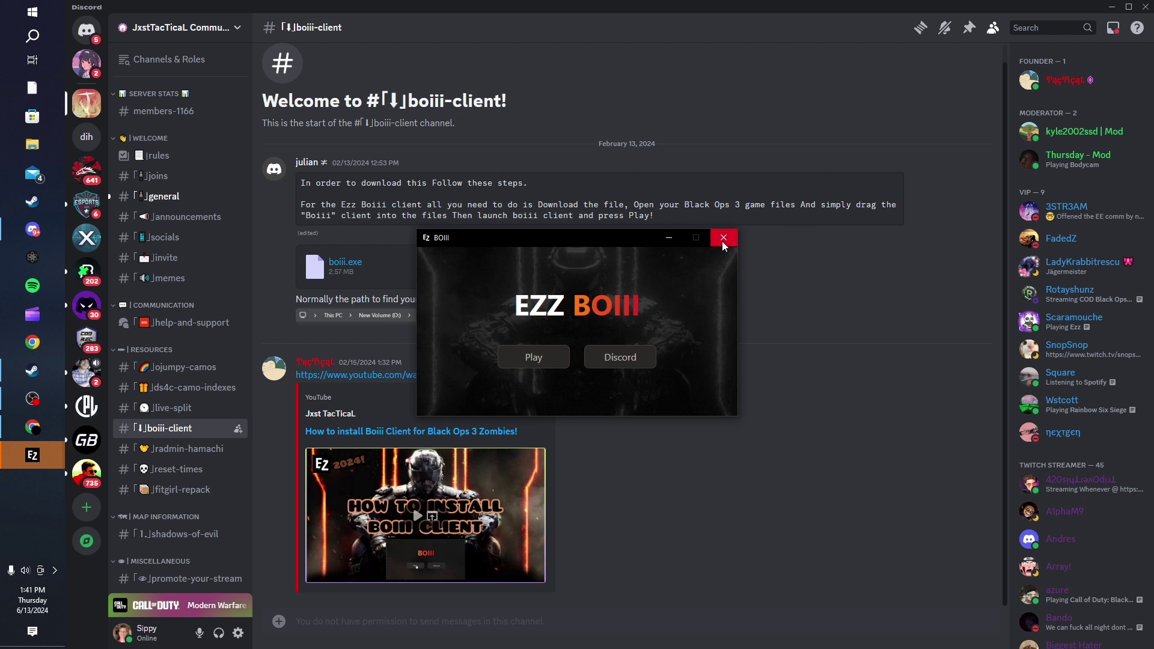
{"action": "left_click", "coordinate": [724, 237]}
Switch to Steam, browse the local files of Black Ops III, and reduce the game folder to a smaller window
{"action": "left_click", "coordinate": [33, 369]}
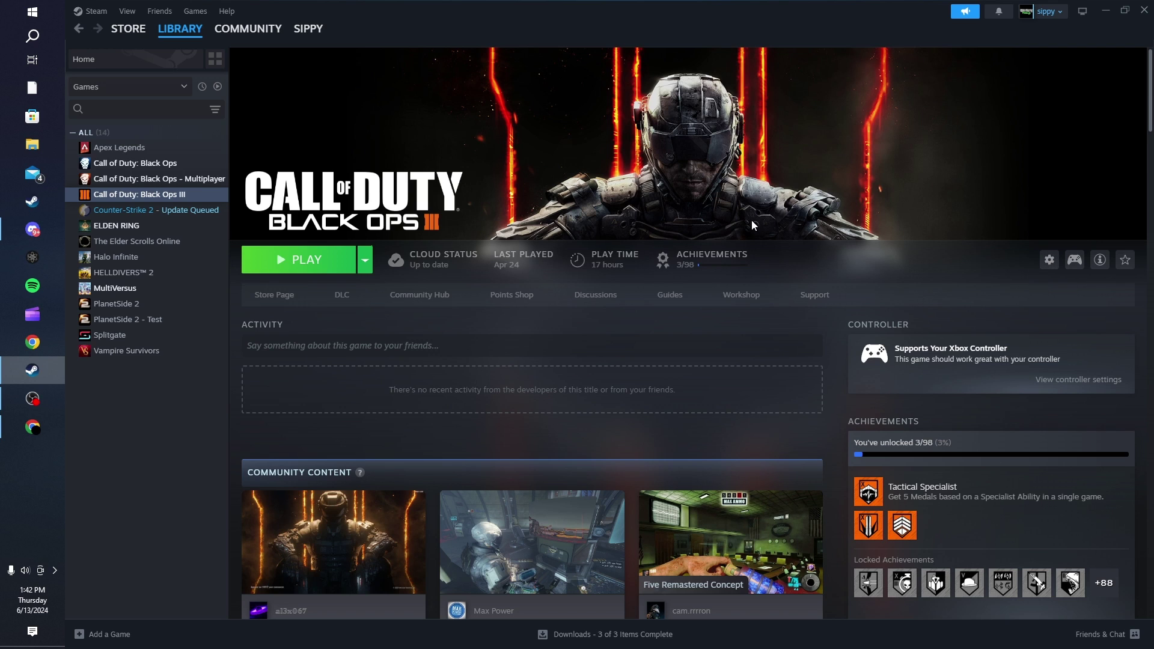
{"action": "left_click", "coordinate": [1045, 260]}
{"action": "mouse_move", "coordinate": [1048, 330]}
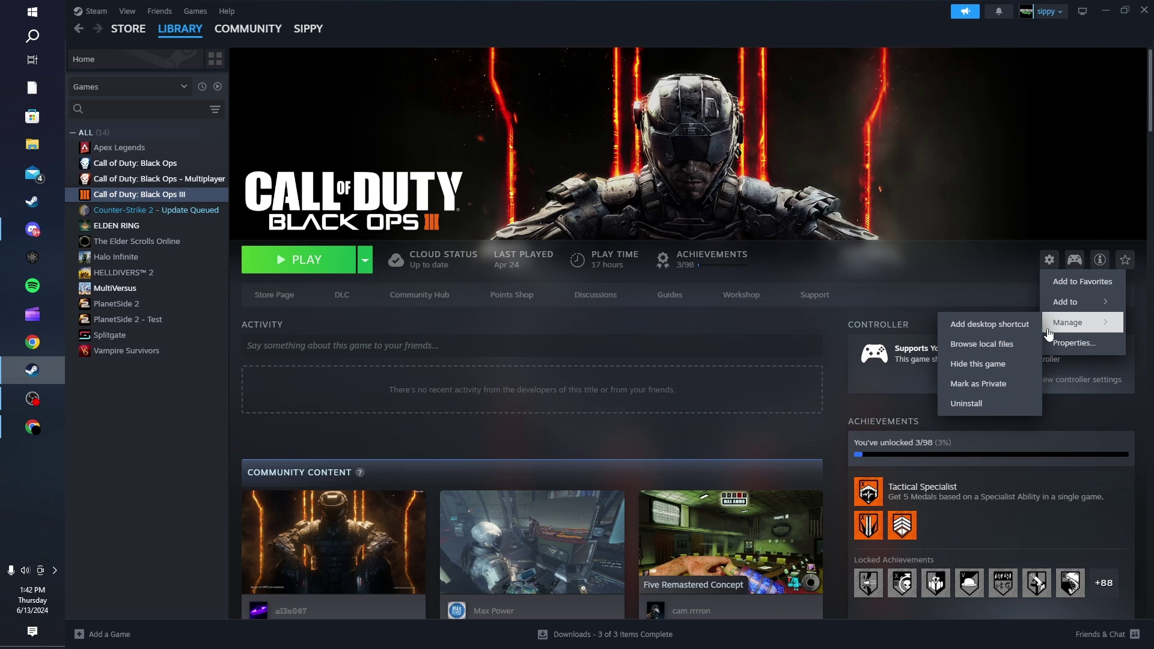
{"action": "left_click", "coordinate": [1002, 352]}
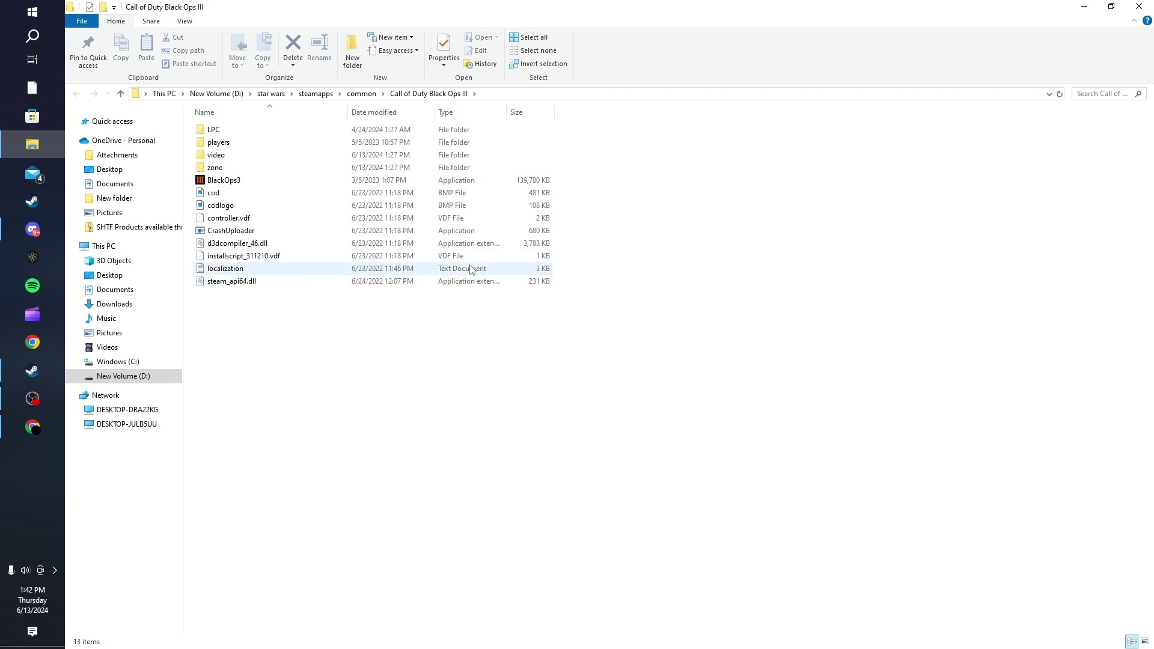
{"action": "left_click_drag", "start_coordinate": [433, 14], "coordinate": [594, 97]}
{"action": "left_click_drag", "start_coordinate": [679, 99], "coordinate": [414, 89]}
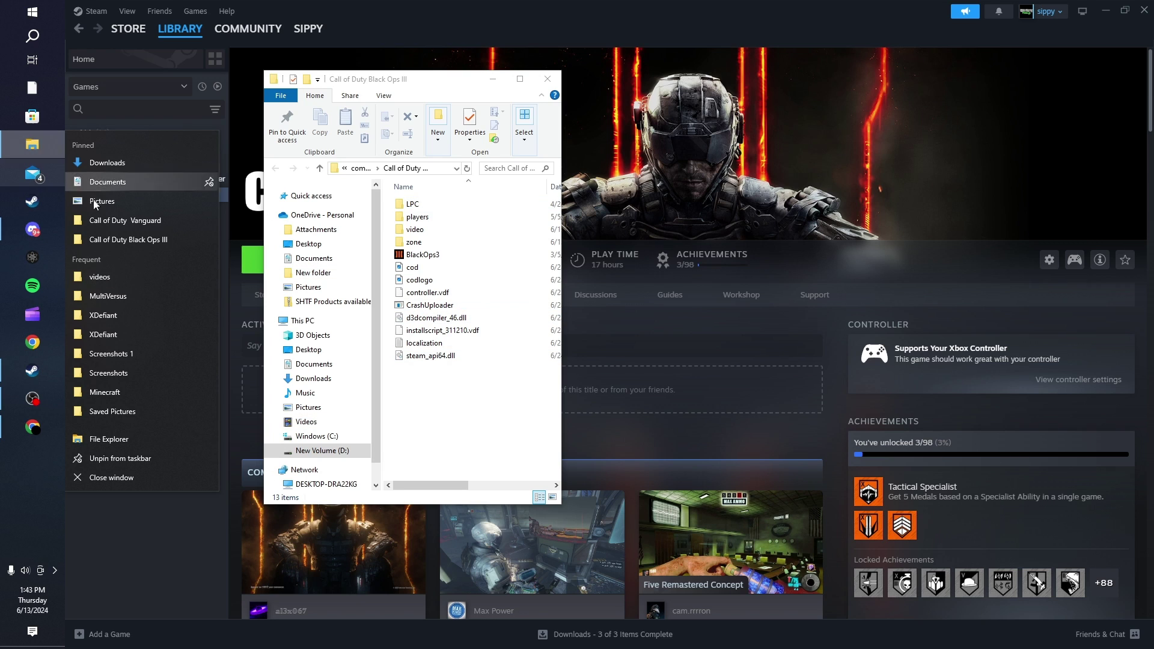
Open the Downloads folder in a second File Explorer window and copy boiii into the Call of Duty Black Ops III folder
{"action": "left_click", "coordinate": [109, 439]}
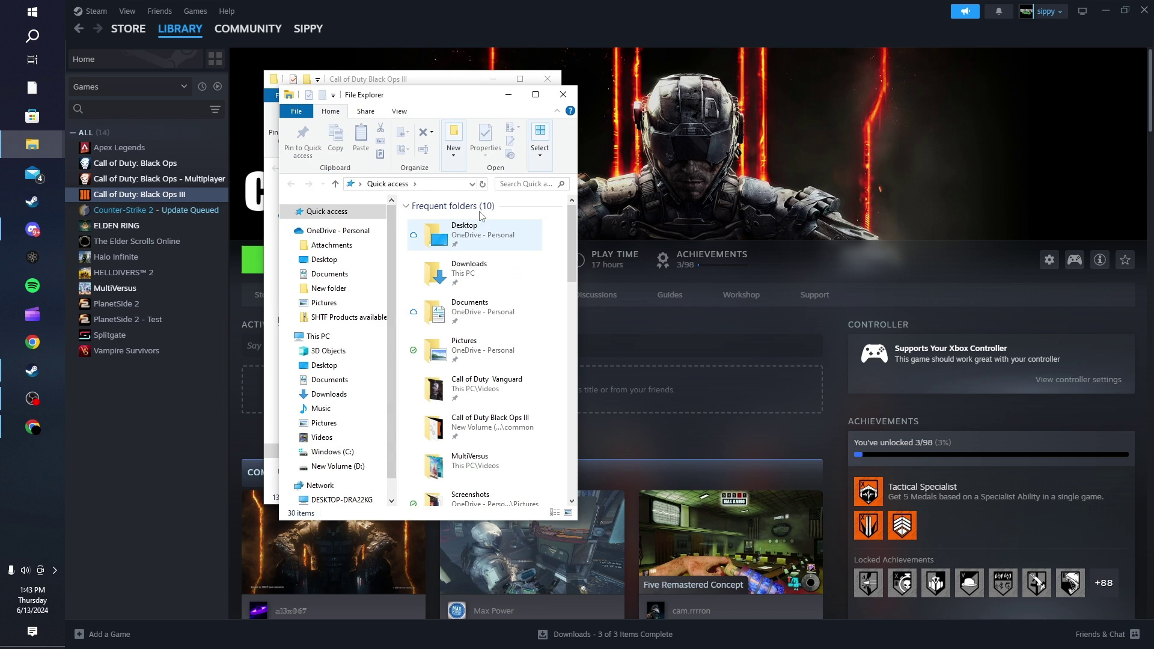
{"action": "left_click_drag", "start_coordinate": [465, 101], "coordinate": [862, 90]}
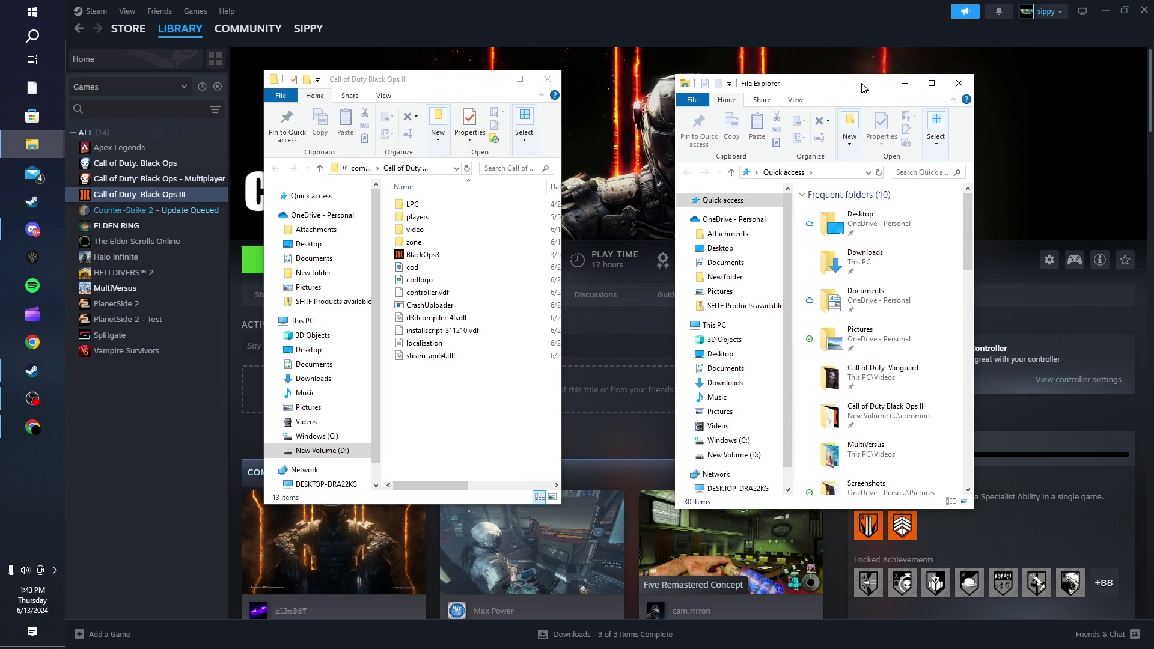
{"action": "left_click", "coordinate": [725, 385]}
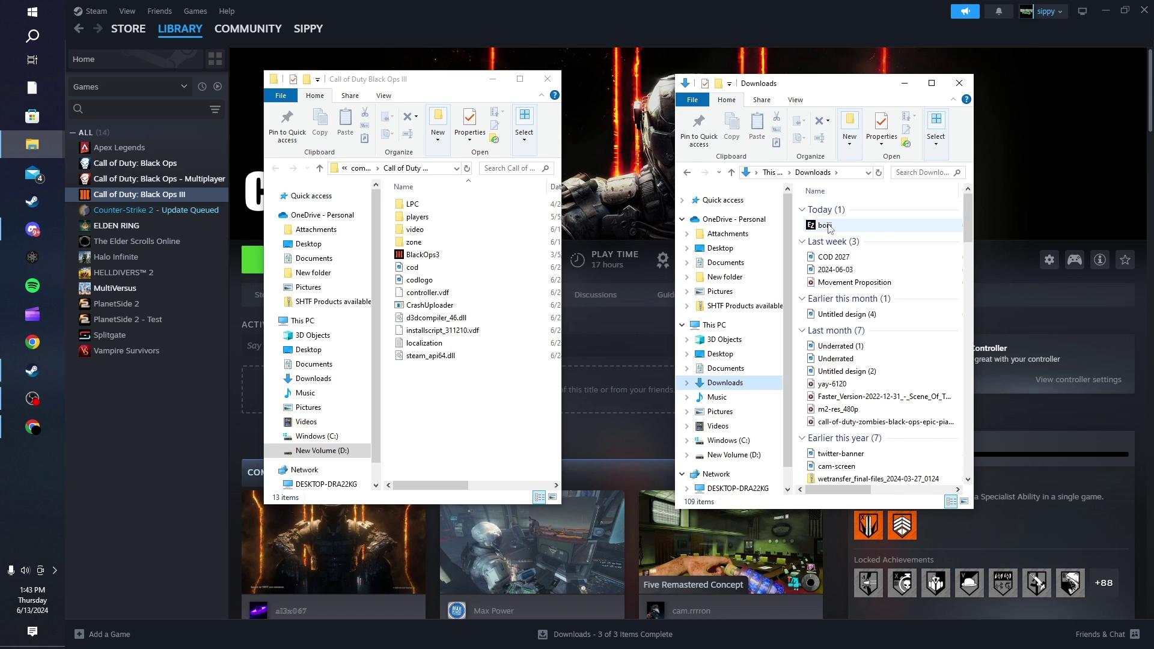
{"action": "left_click_drag", "start_coordinate": [827, 226], "coordinate": [546, 477]}
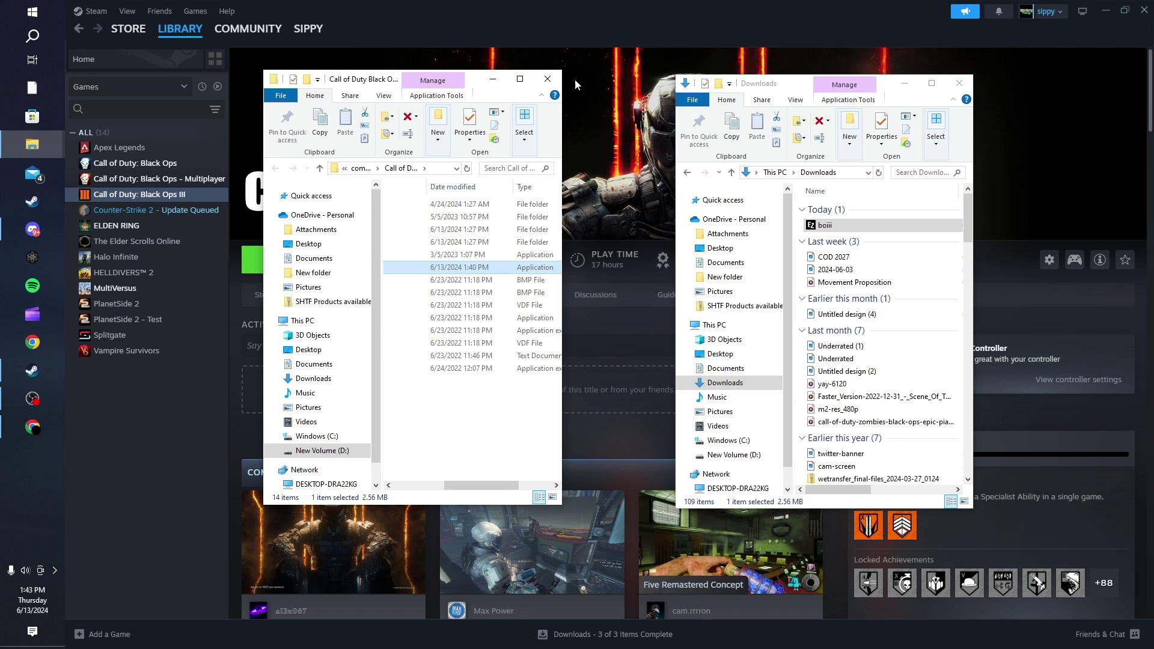
{"action": "left_click", "coordinate": [520, 79]}
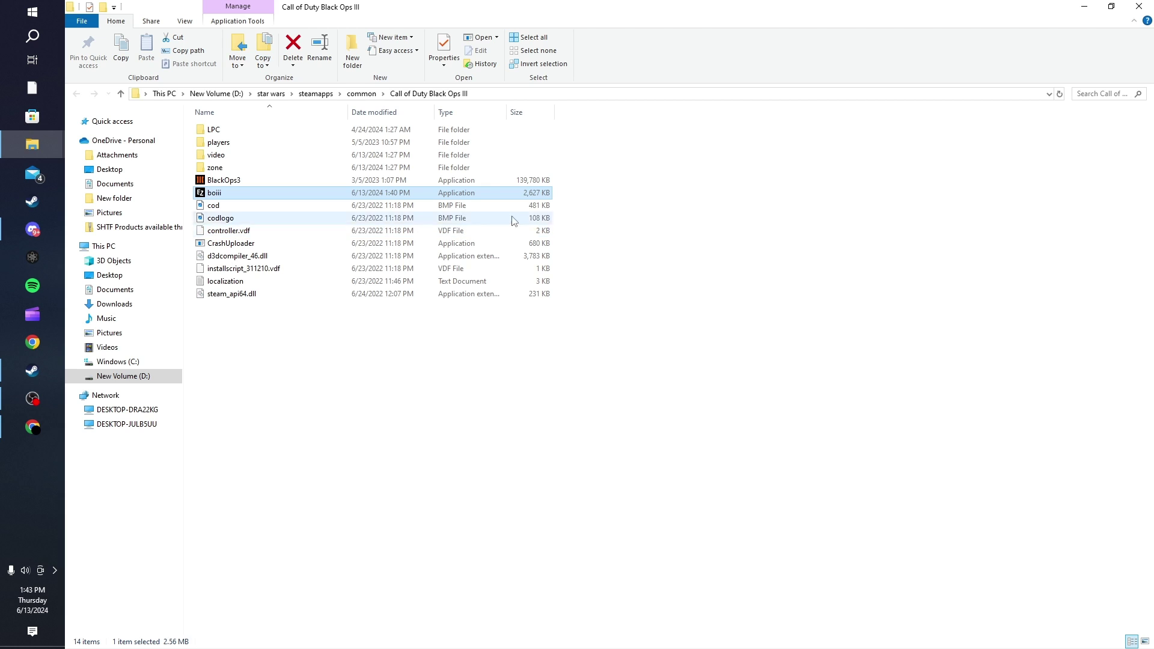
{"action": "left_click", "coordinate": [1110, 6]}
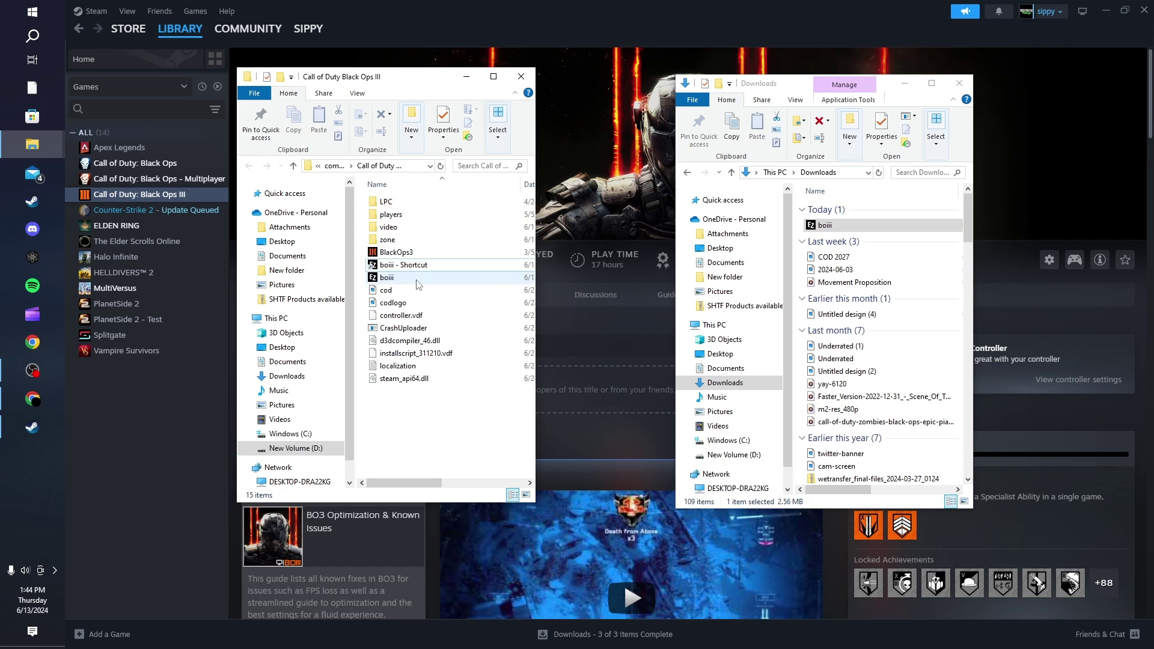
Pin the boiii application from the game folder to the taskbar, and start Black Ops III through its launcher
{"action": "right_click", "coordinate": [418, 283]}
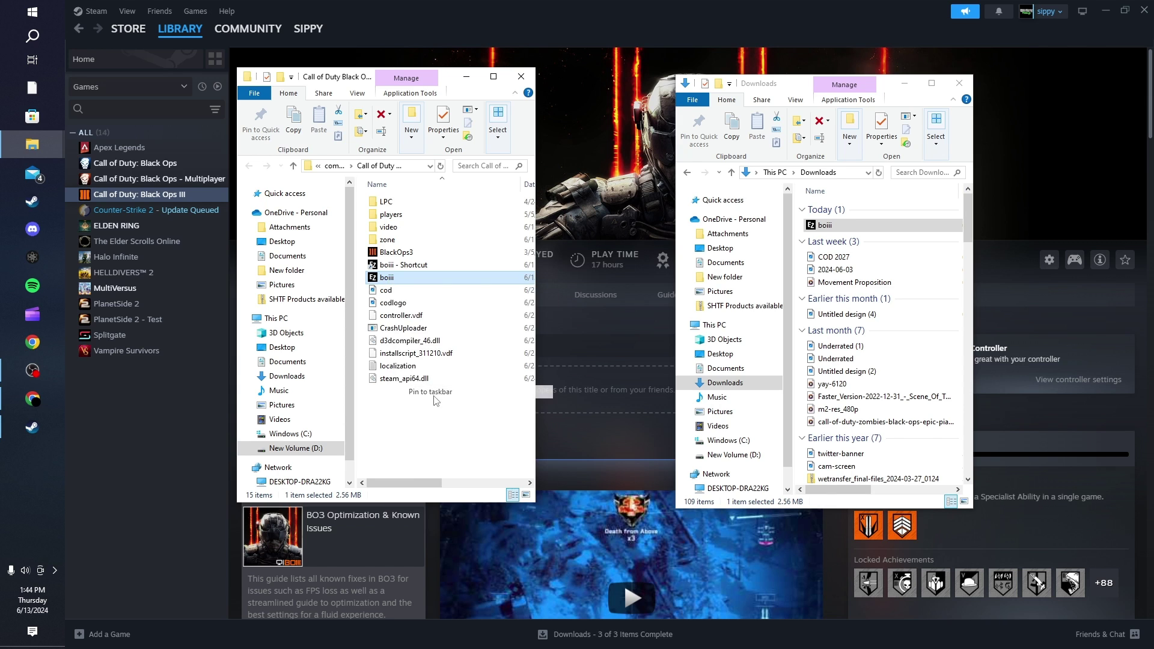
{"action": "left_click_drag", "start_coordinate": [436, 401], "coordinate": [18, 455]}
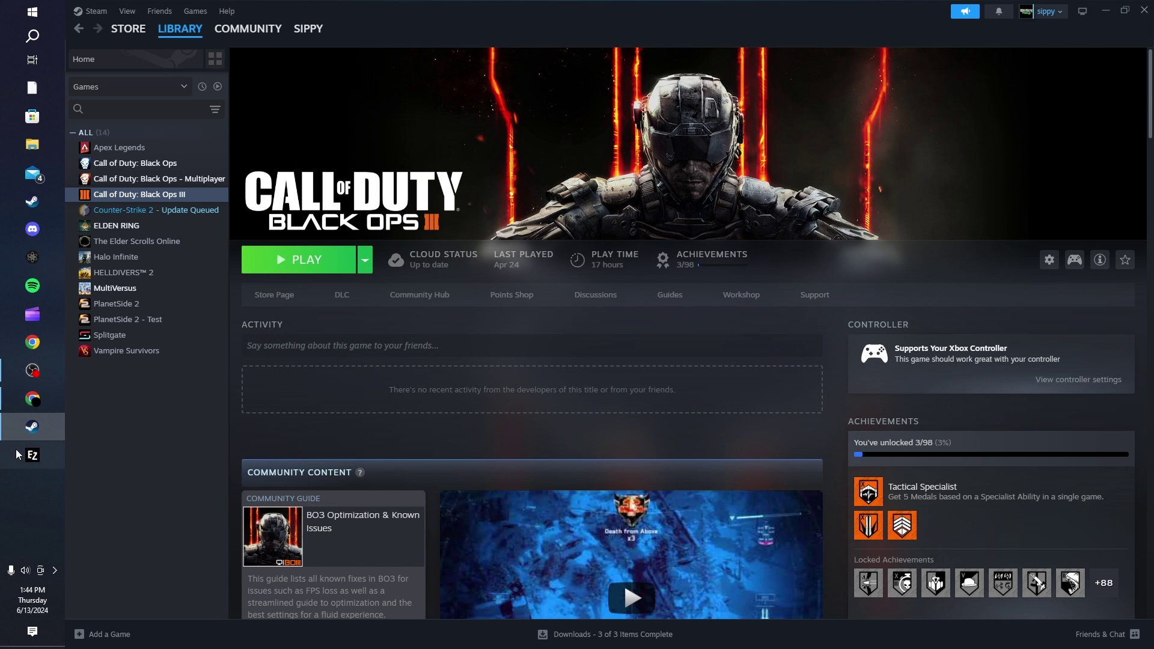
{"action": "left_click", "coordinate": [20, 457]}
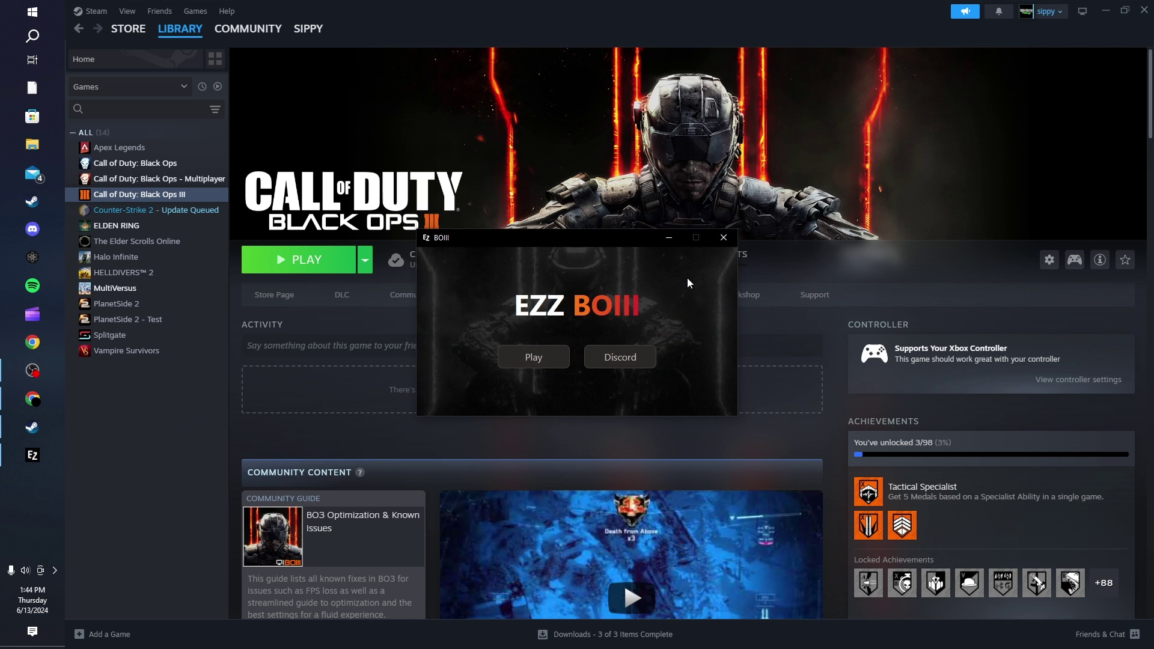
{"action": "left_click", "coordinate": [537, 358]}
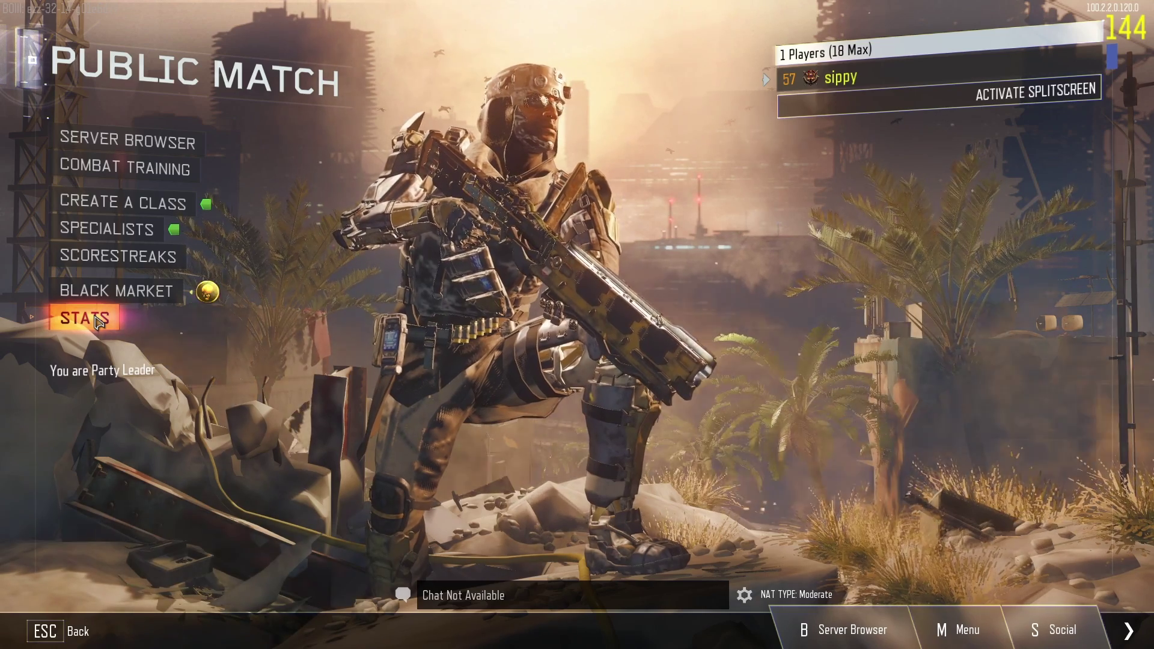
Raise the Rank Level in the stats settings to 1000 and return to the Public Match lobby
{"action": "left_click", "coordinate": [97, 322]}
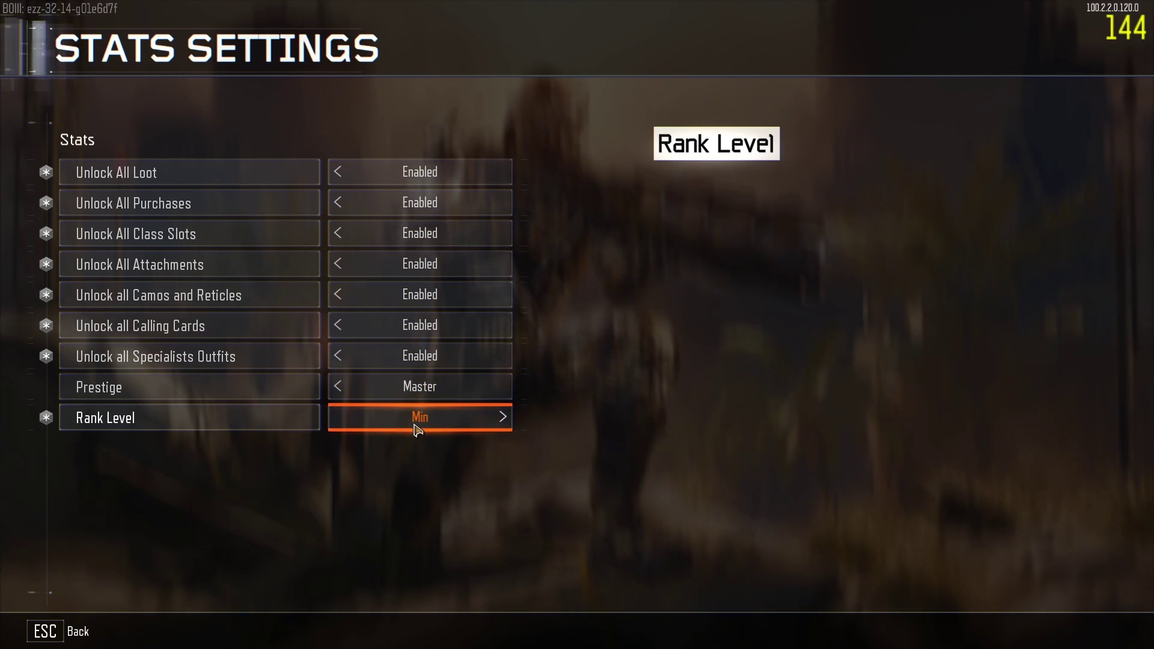
{"action": "left_click", "coordinate": [502, 420]}
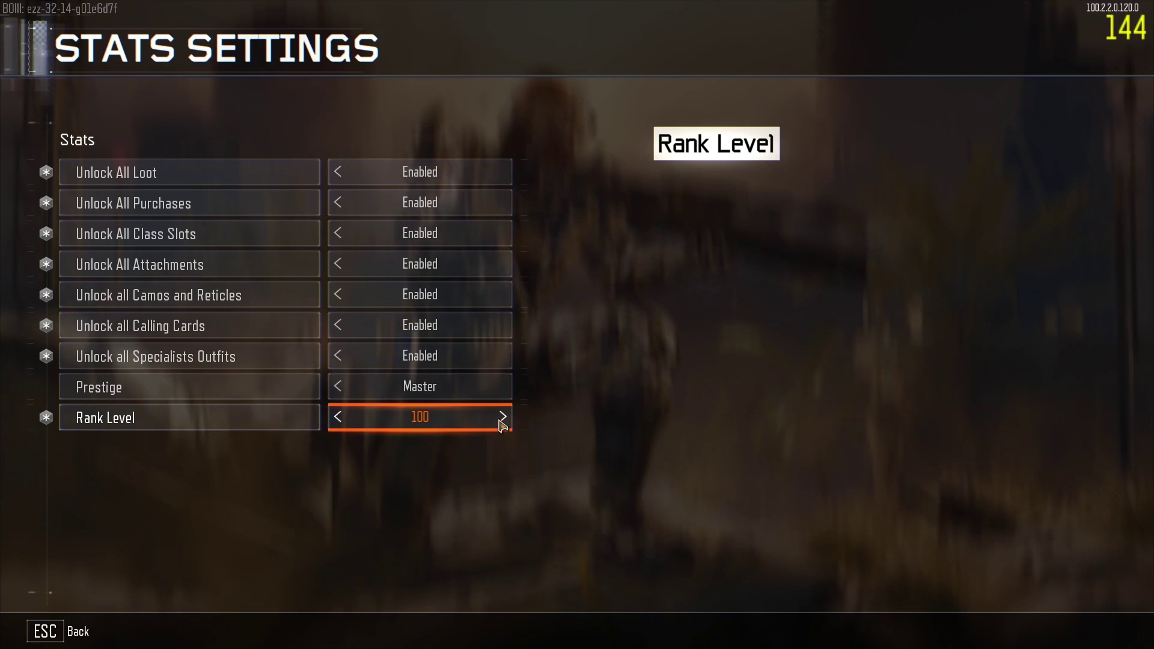
{"action": "left_click", "coordinate": [502, 417]}
{"action": "left_click", "coordinate": [501, 418]}
{"action": "left_click", "coordinate": [502, 417]}
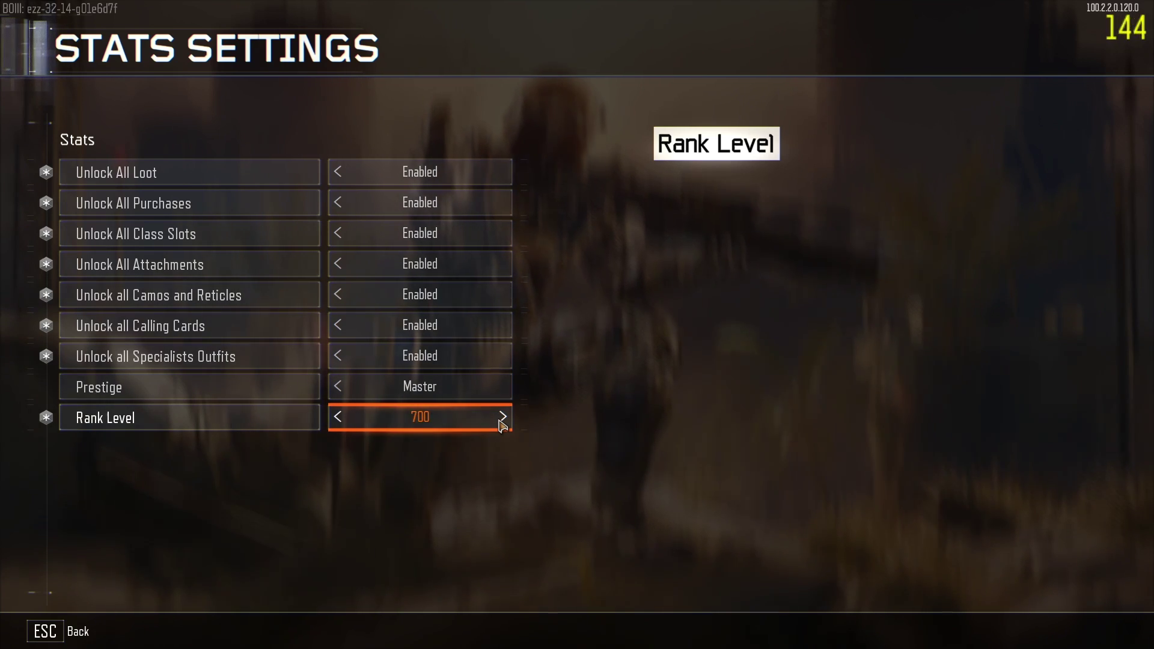
{"action": "left_click", "coordinate": [502, 418]}
{"action": "left_click", "coordinate": [501, 417]}
{"action": "key", "text": "Escape"}
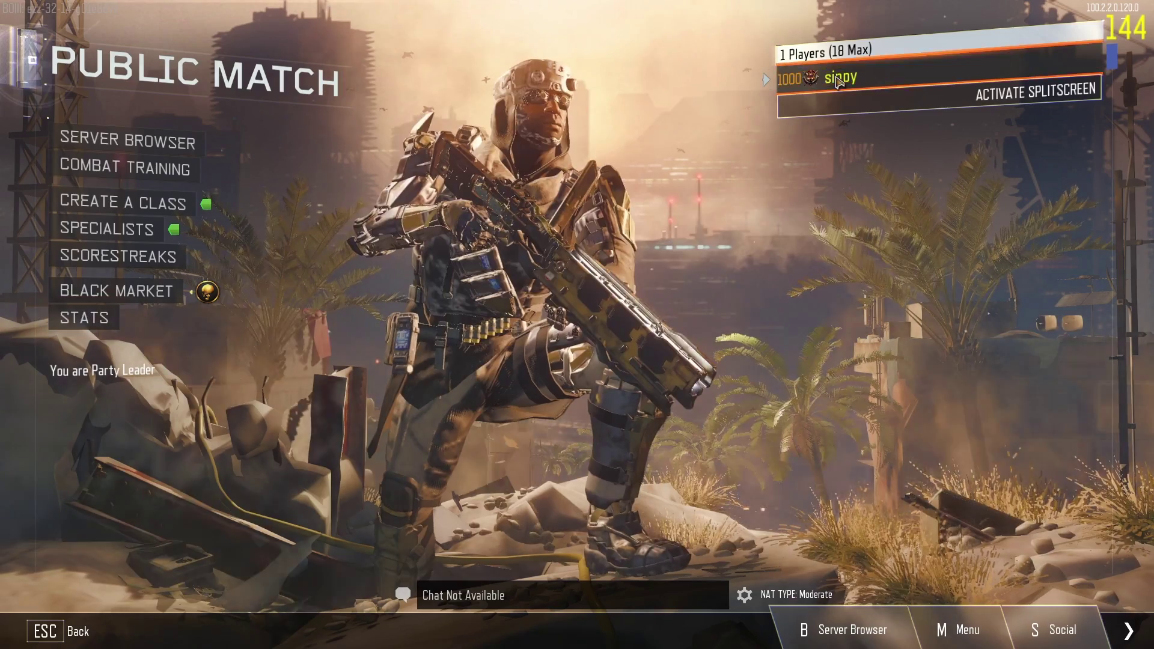
View the player's multiplayer combat record summary, and return to the Public Match lobby
{"action": "left_click", "coordinate": [823, 77]}
{"action": "left_click", "coordinate": [160, 235]}
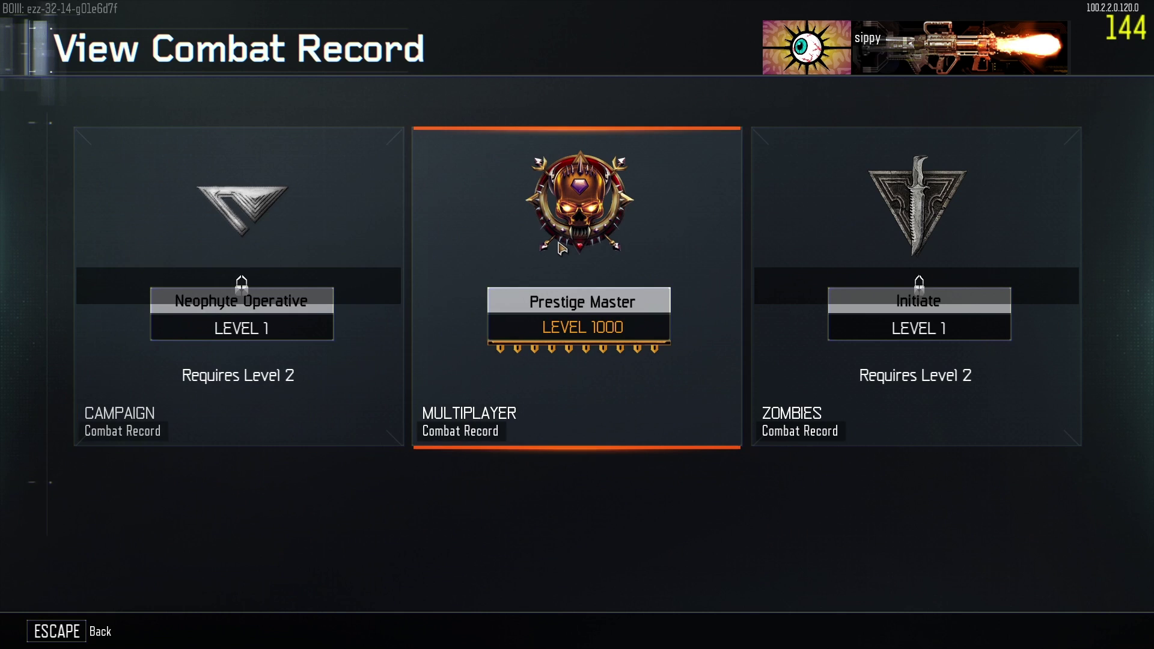
{"action": "left_click", "coordinate": [541, 249]}
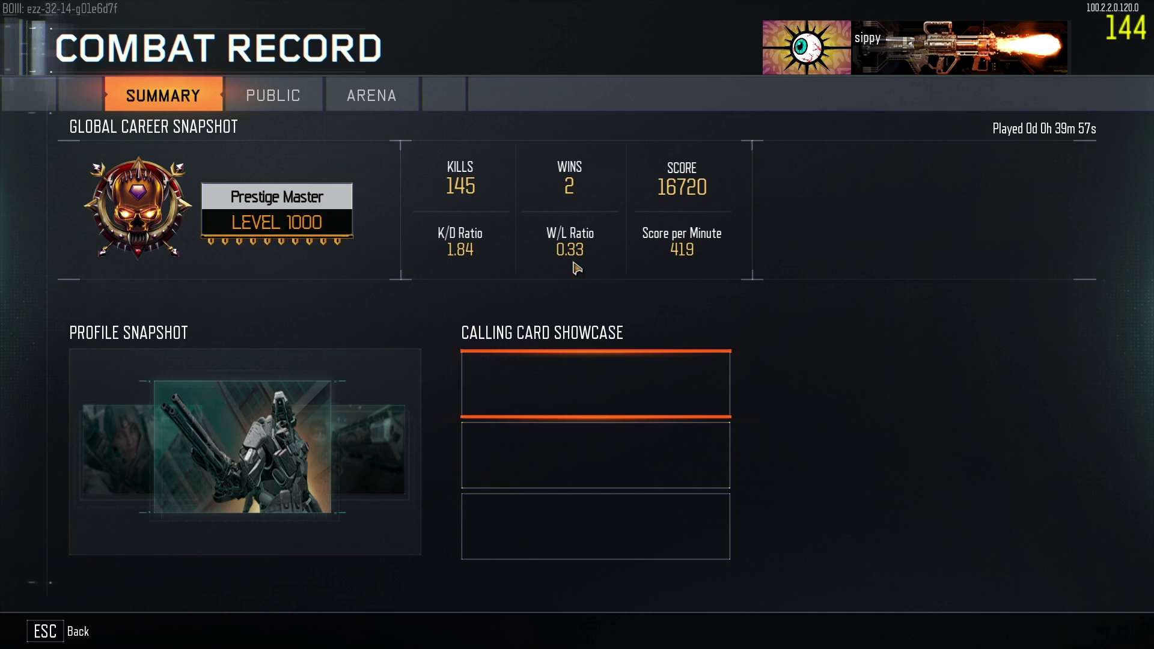
{"action": "key", "text": "Escape"}
{"action": "key", "text": "Escape"}
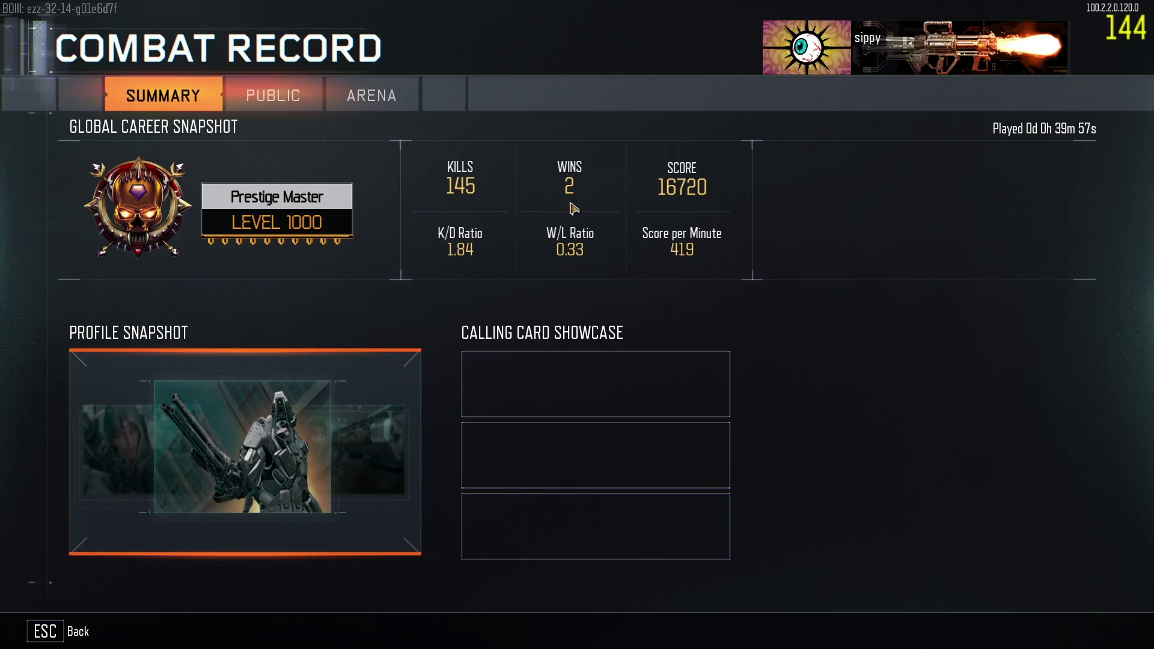
{"action": "key", "text": "Escape"}
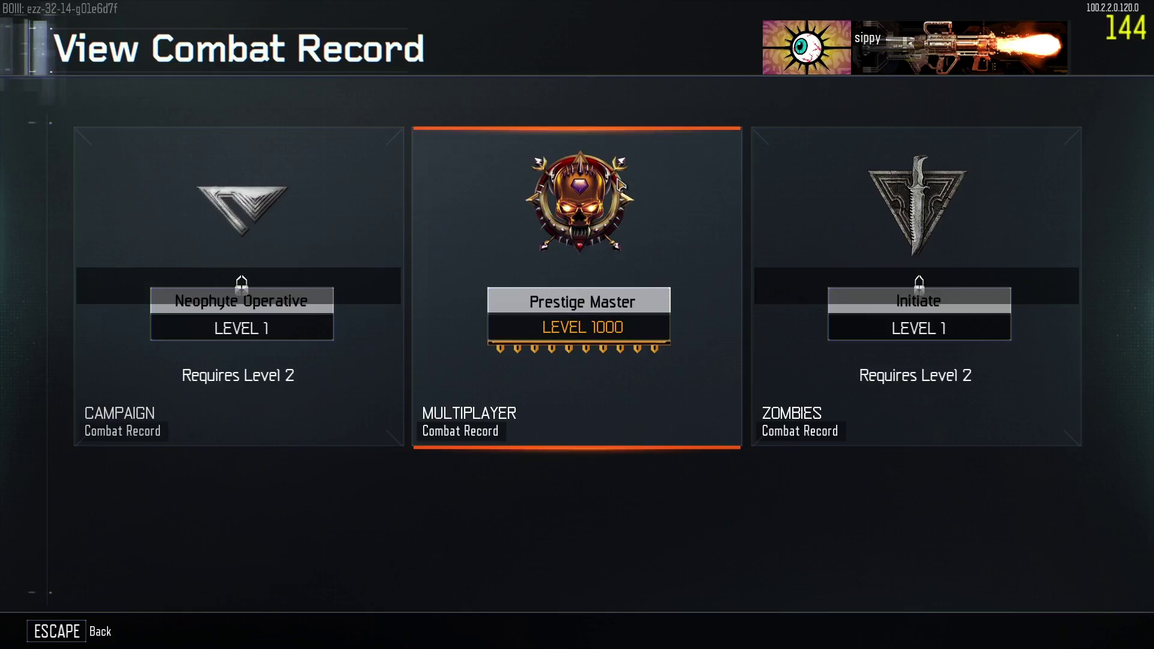
{"action": "key", "text": "Escape"}
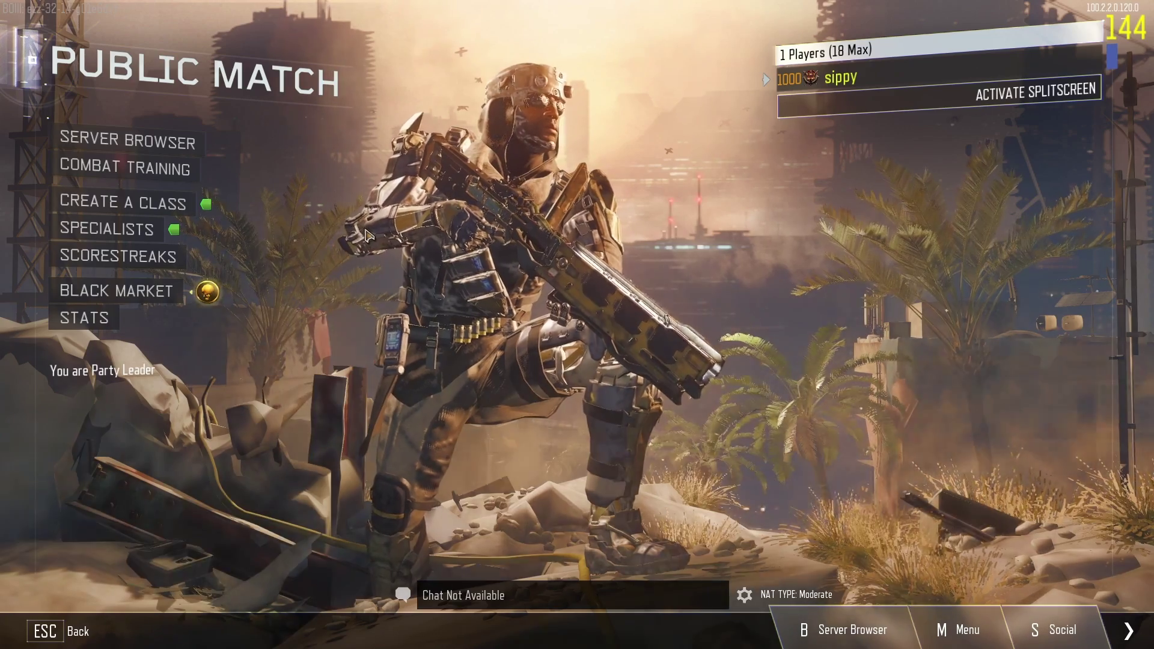
Look over the custom classes, and browse the multiplayer server list in the server browser
{"action": "left_click", "coordinate": [192, 205]}
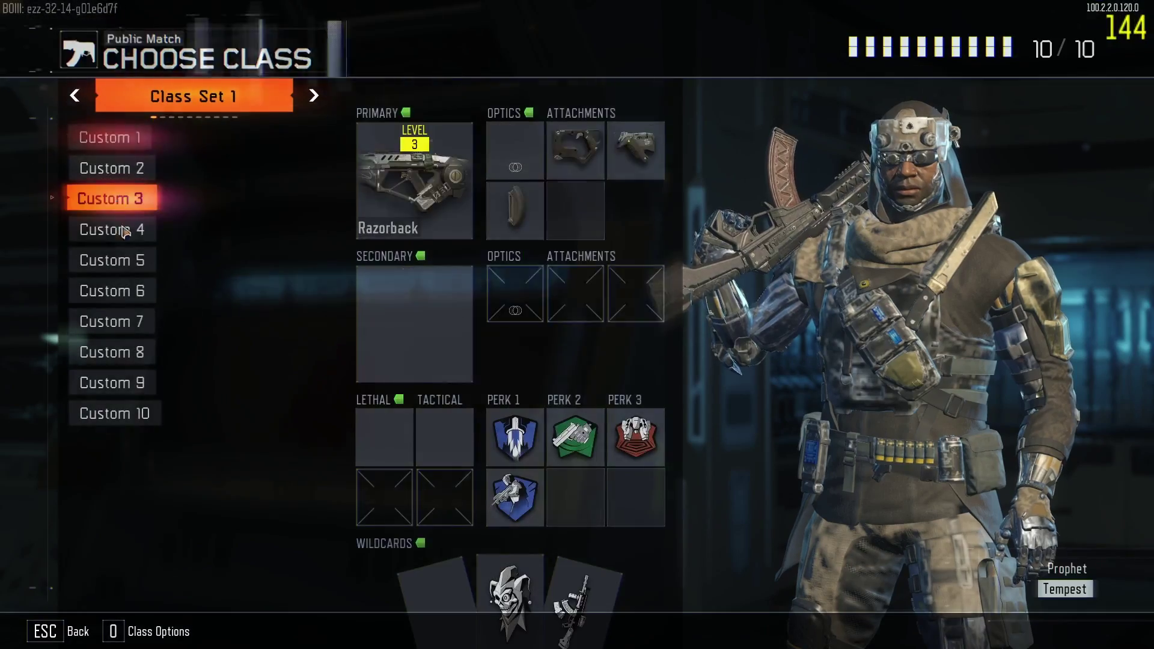
{"action": "key", "text": "Escape"}
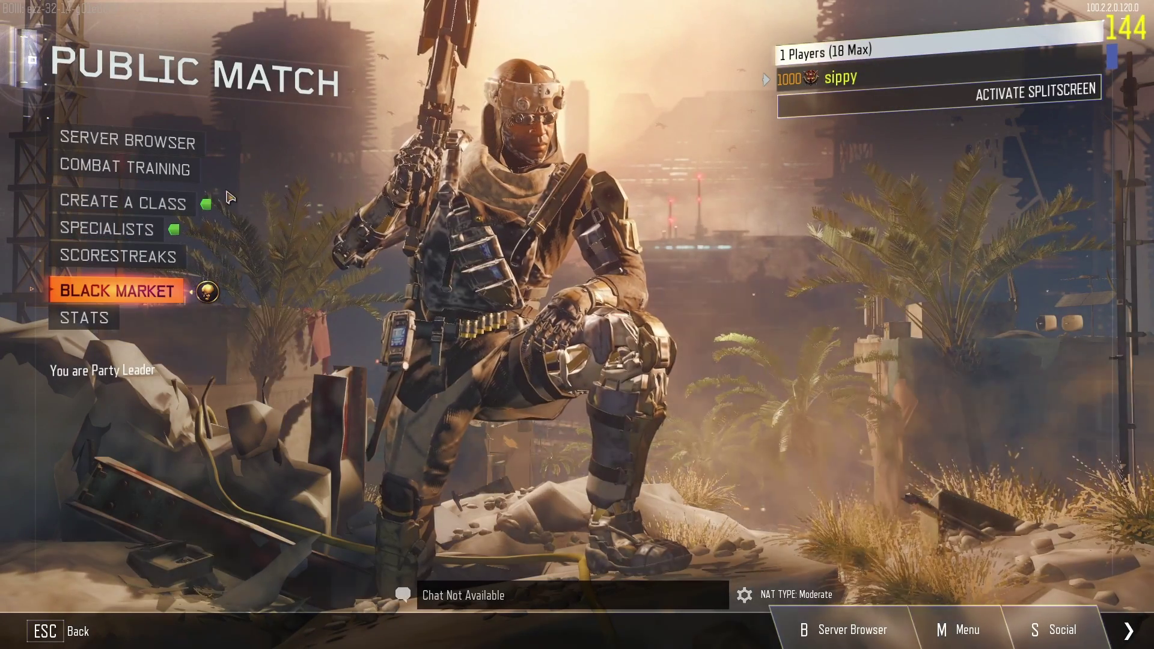
{"action": "left_click", "coordinate": [183, 147]}
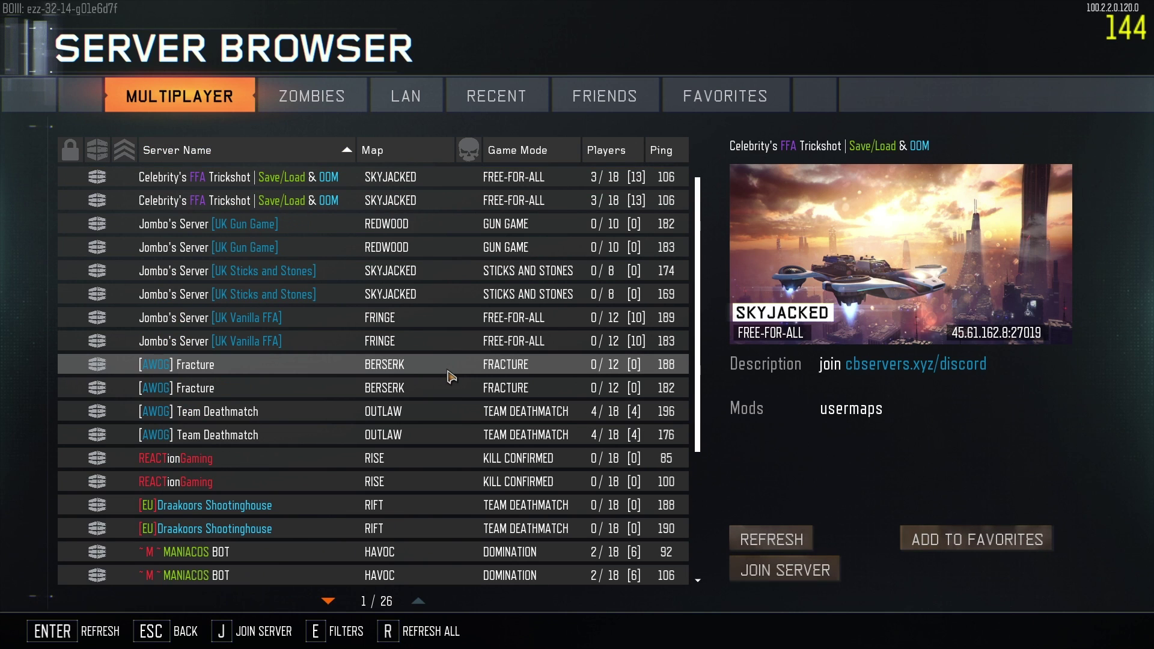
{"action": "scroll", "coordinate": [449, 376], "scroll_direction": "down", "scroll_amount": 7}
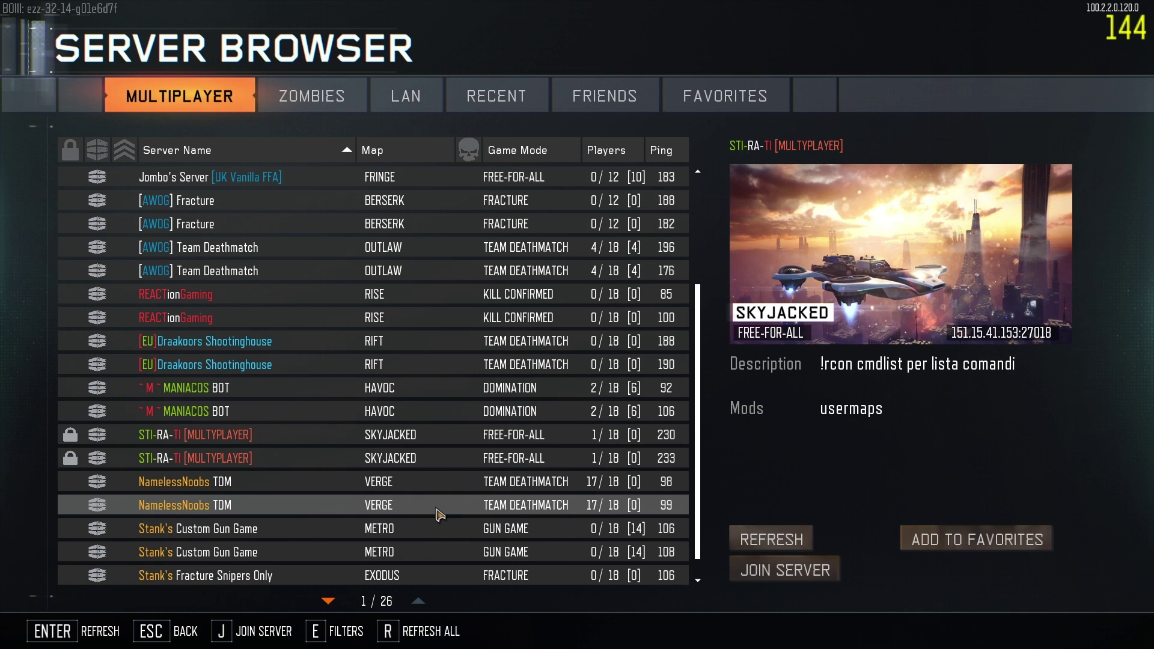
{"action": "key", "text": "Escape"}
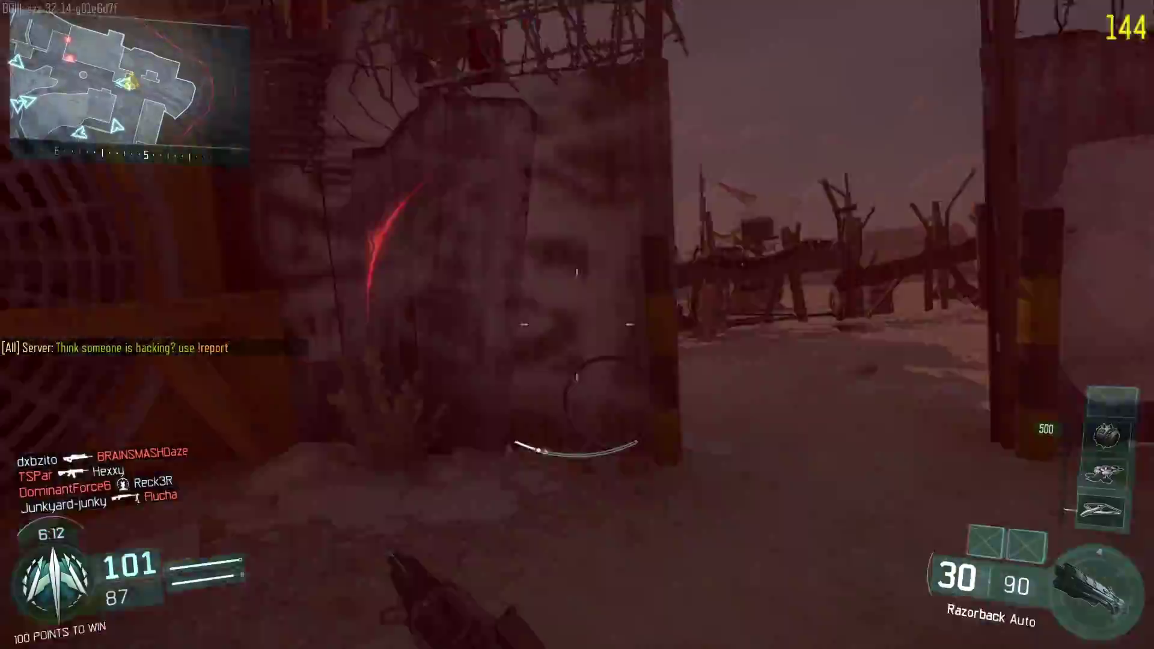
Check the scoreboard during the Team Deathmatch match on Verge
{"action": "key", "text": "w"}
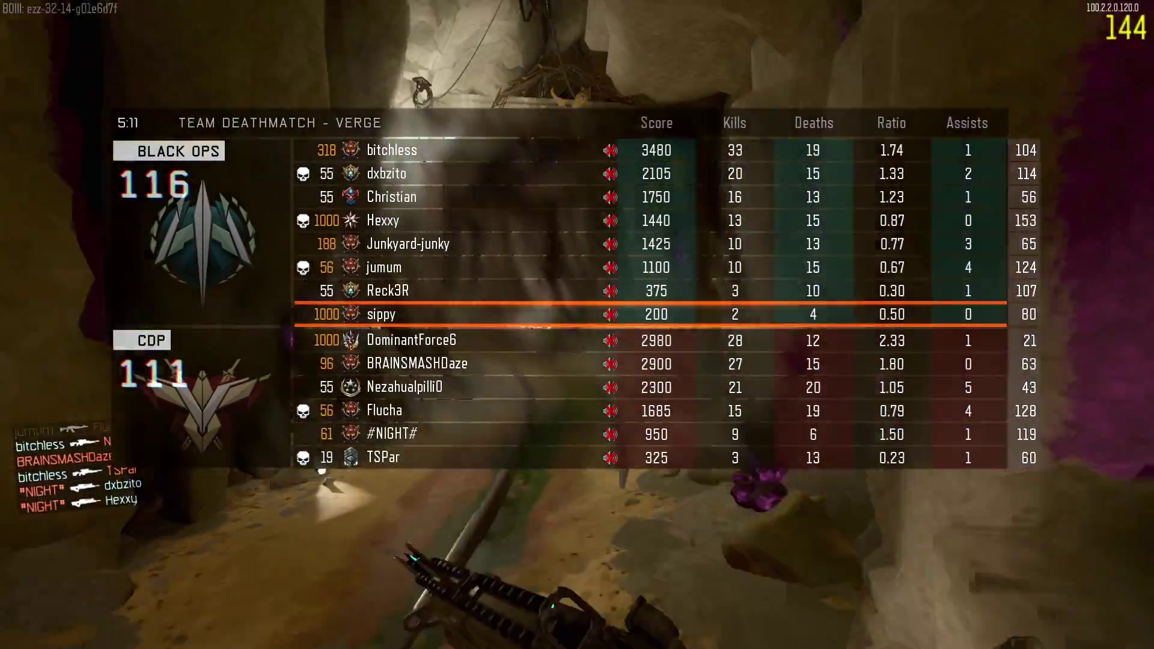
{"action": "key", "text": "Tab"}
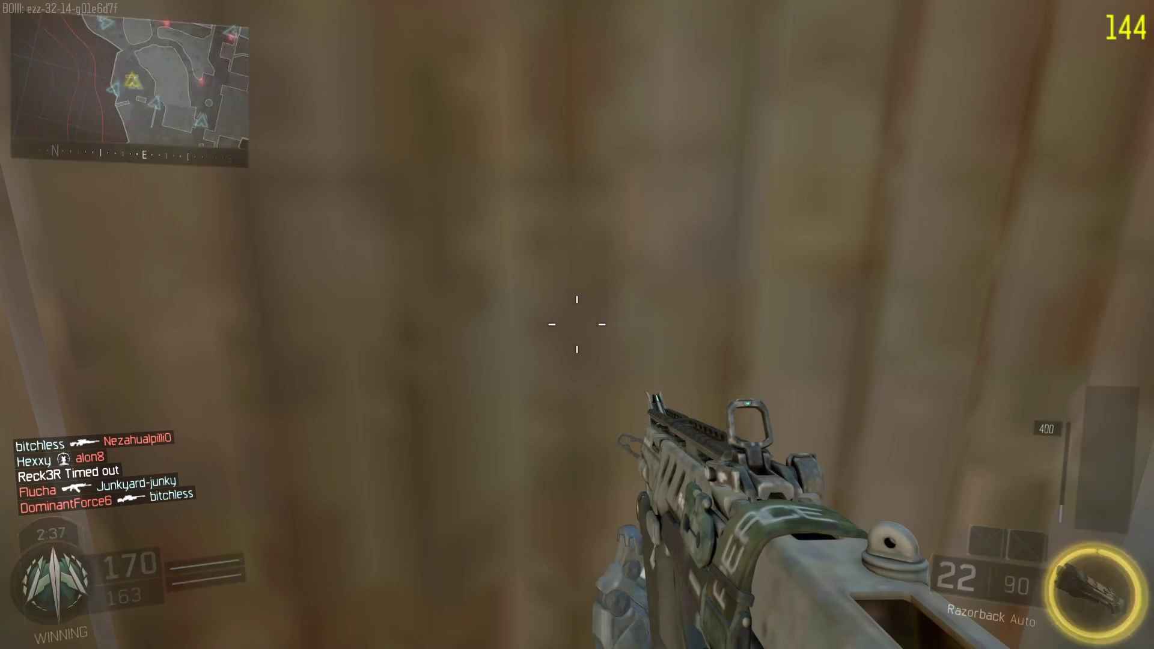
Open the gamepad control settings from the in-match options
{"action": "key", "text": "Escape"}
{"action": "key", "text": "e"}
{"action": "key", "text": "Left"}
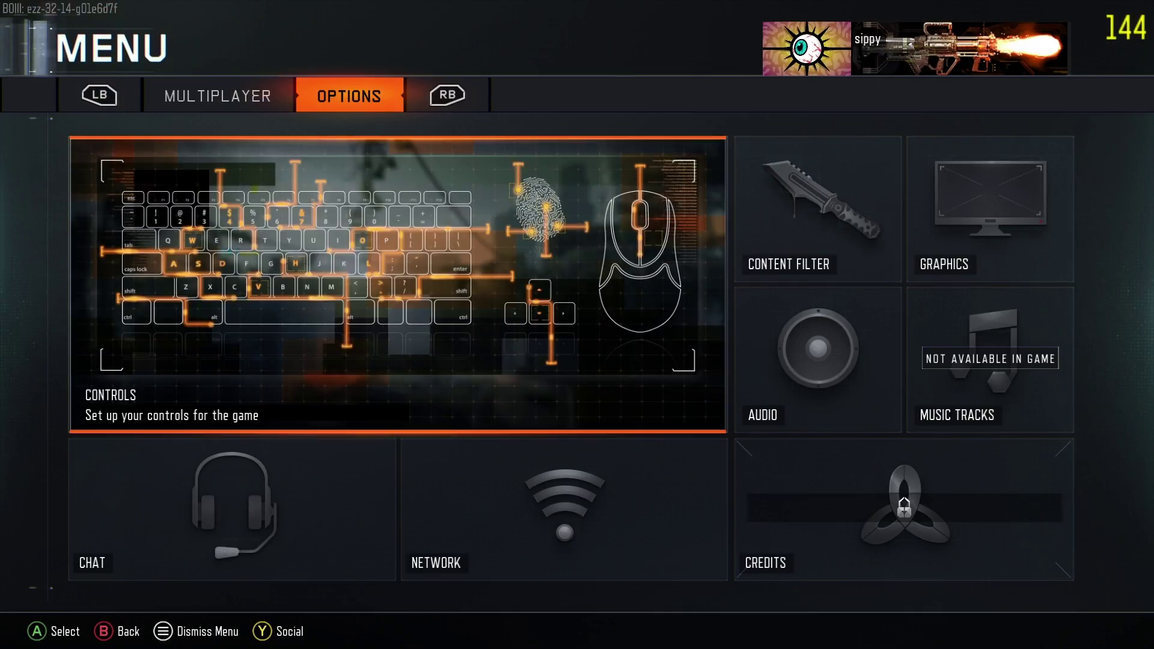
{"action": "key", "text": "Return"}
{"action": "key", "text": "e"}
{"action": "key", "text": "e"}
{"action": "key", "text": "e"}
{"action": "key", "text": "e"}
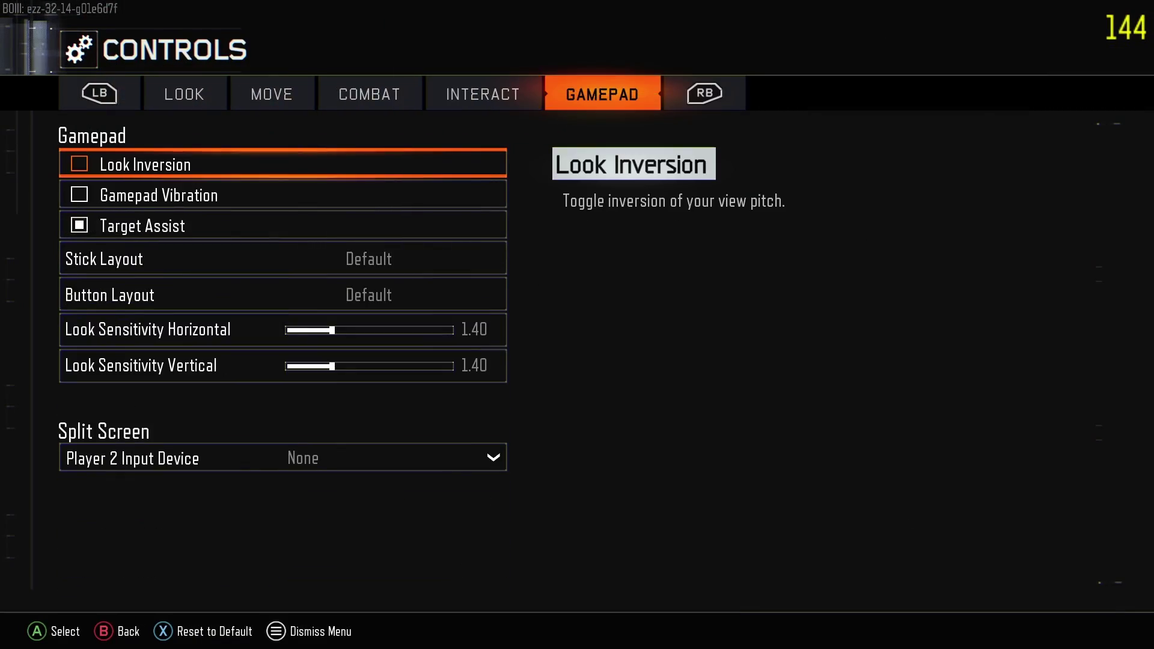
Examine the gamepad's horizontal and vertical look sensitivity and the Target Assist setting
{"action": "key", "text": "Down"}
{"action": "key", "text": "Down"}
{"action": "key", "text": "Down"}
{"action": "key", "text": "Down"}
{"action": "key", "text": "Down"}
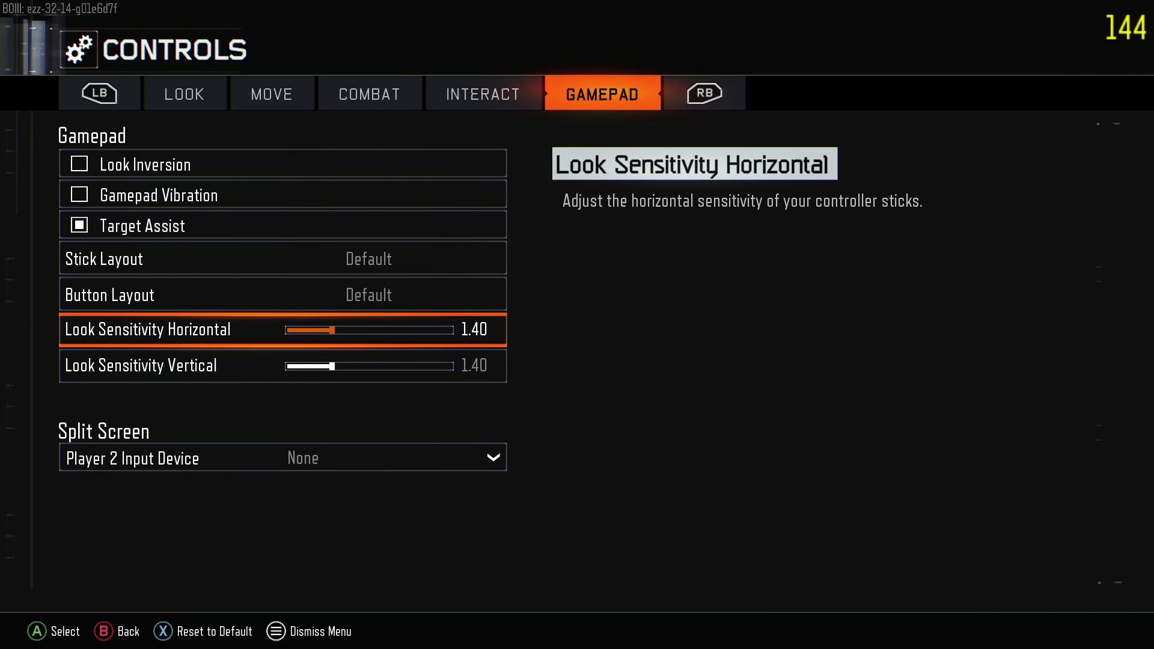
{"action": "key", "text": "Down"}
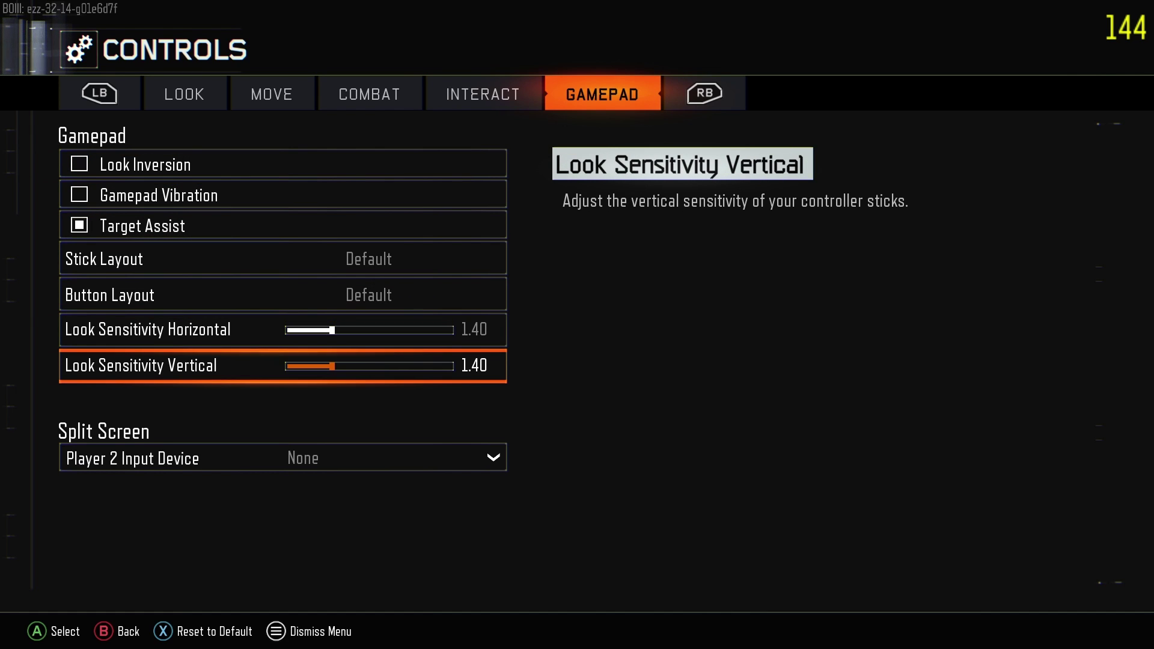
{"action": "key", "text": "Up"}
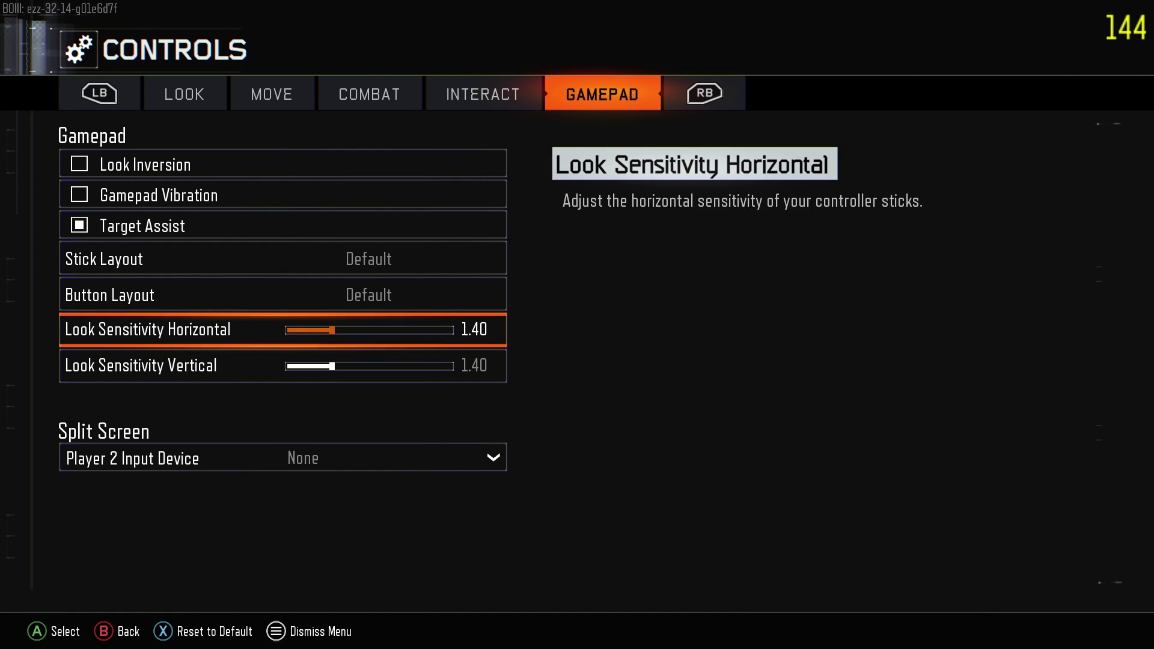
{"action": "key", "text": "Up"}
{"action": "key", "text": "Up"}
{"action": "key", "text": "Up"}
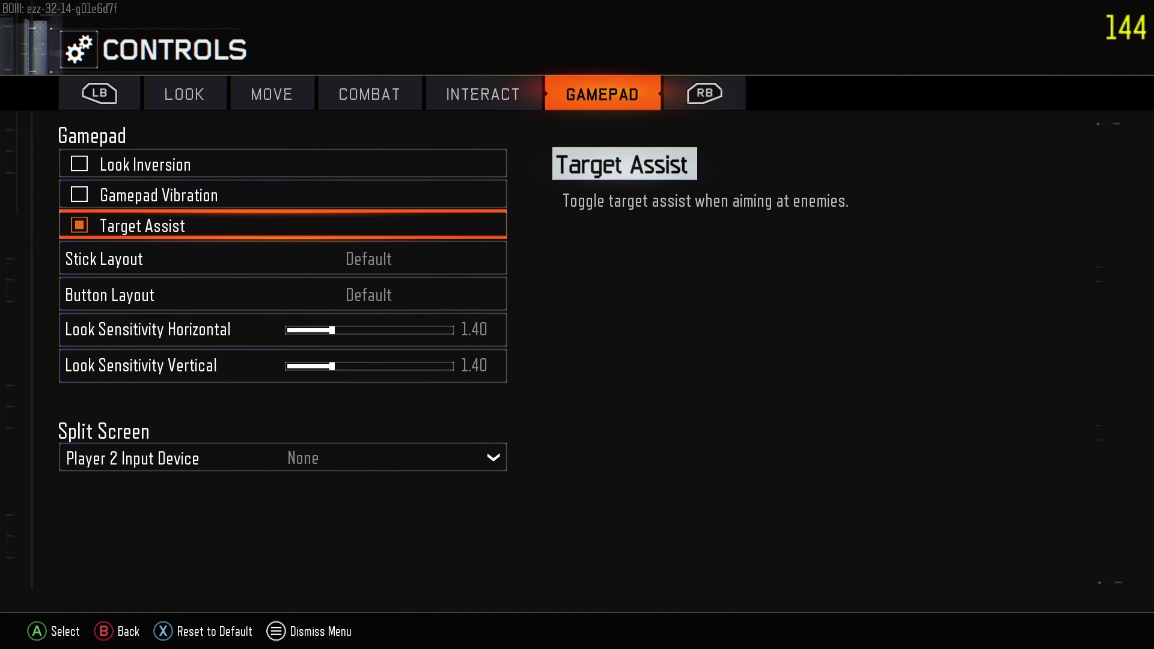
Open the graphics video settings and examine the Field of View and Max Frames Per Second values
{"action": "key", "text": "Down"}
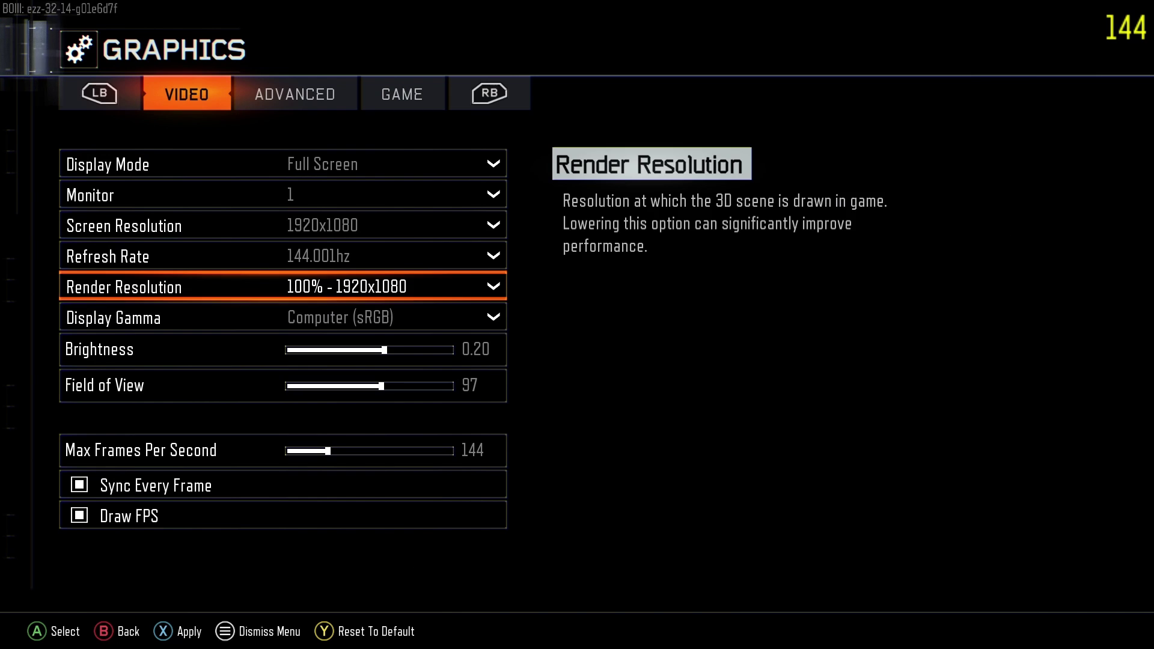
{"action": "key", "text": "Down"}
{"action": "key", "text": "Down"}
{"action": "key", "text": "Down"}
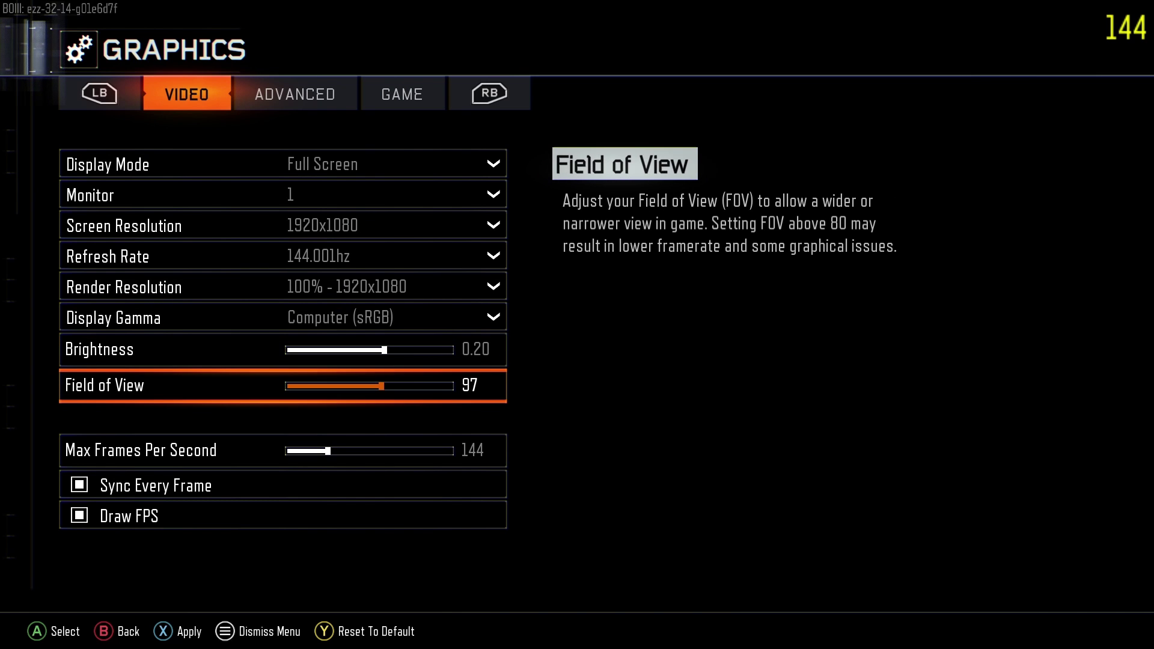
{"action": "key", "text": "Escape"}
{"action": "key", "text": "Return"}
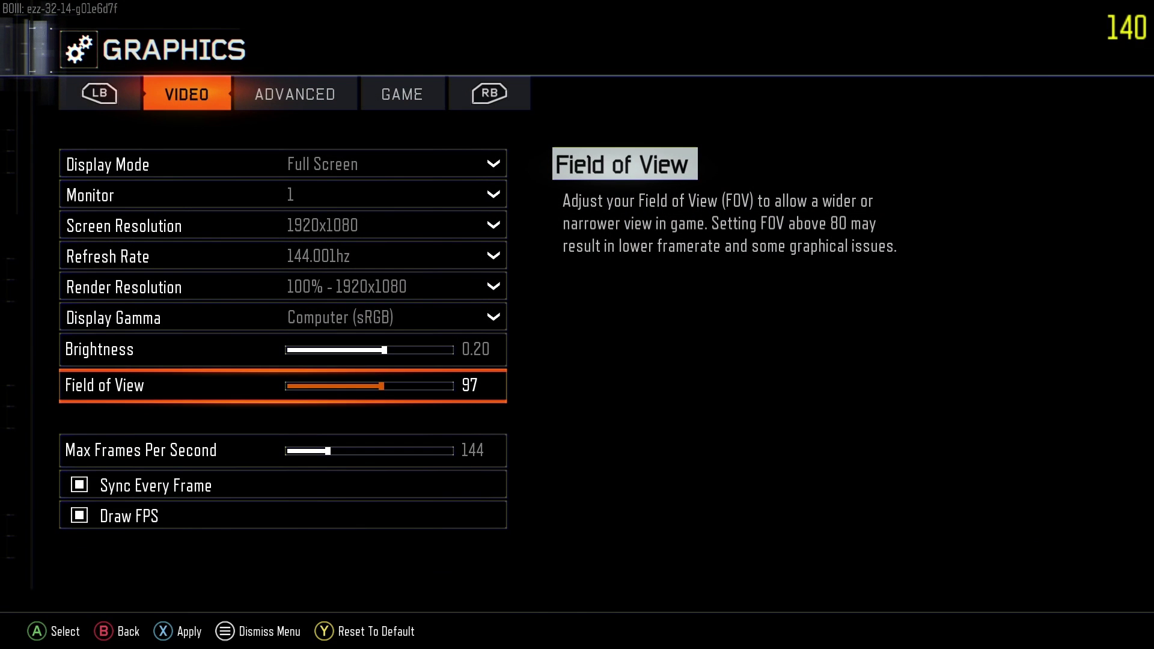
{"action": "key", "text": "Up"}
{"action": "key", "text": "Down"}
{"action": "key", "text": "Down"}
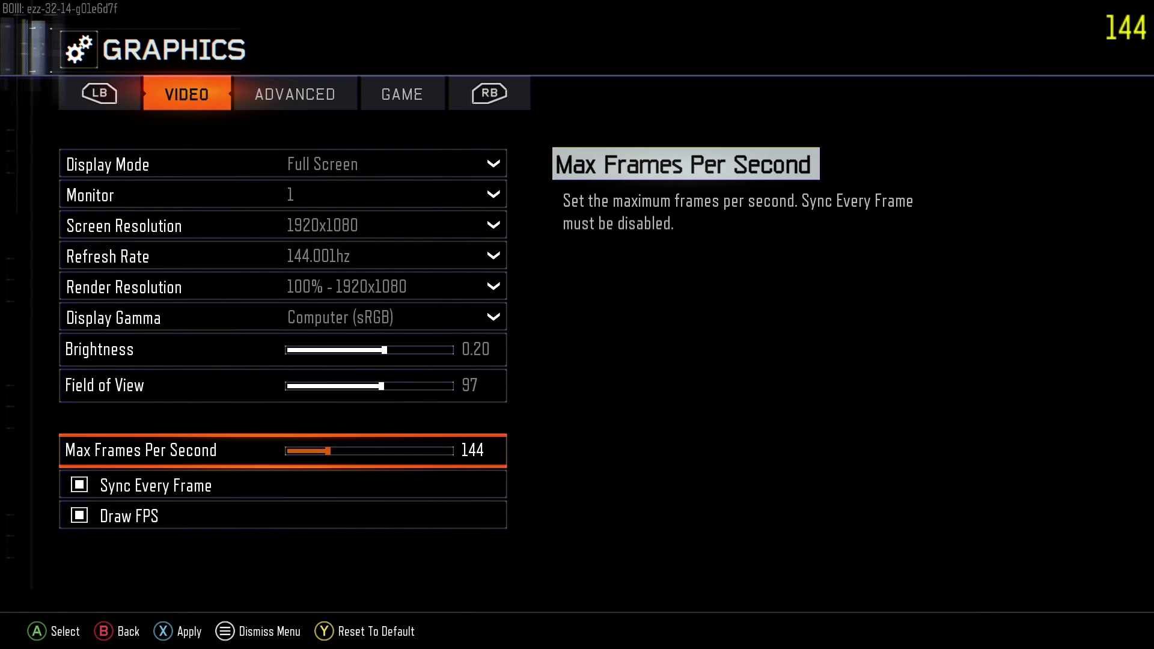
{"action": "key", "text": "Up"}
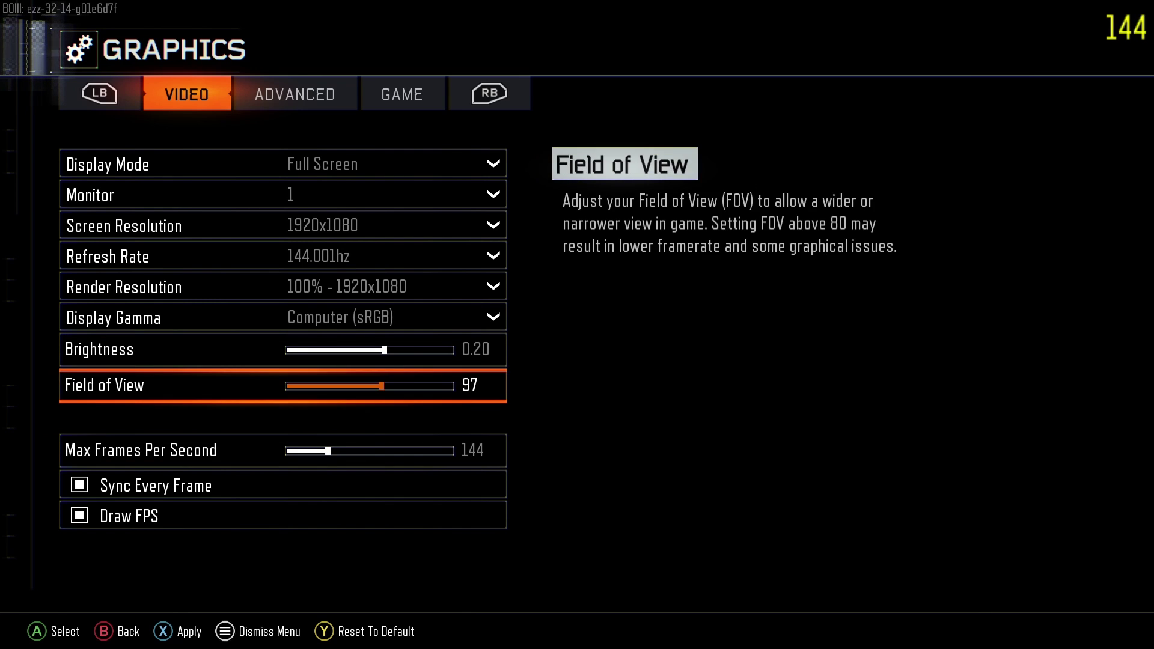
Examine the advanced graphics settings from Texture Quality down to Motion Blur and Anti-Aliasing
{"action": "key", "text": "e"}
{"action": "key", "text": "Down"}
{"action": "key", "text": "Down"}
{"action": "key", "text": "Down"}
{"action": "key", "text": "Down"}
{"action": "key", "text": "Down"}
{"action": "key", "text": "Down"}
{"action": "key", "text": "Down"}
{"action": "key", "text": "Down"}
{"action": "key", "text": "Down"}
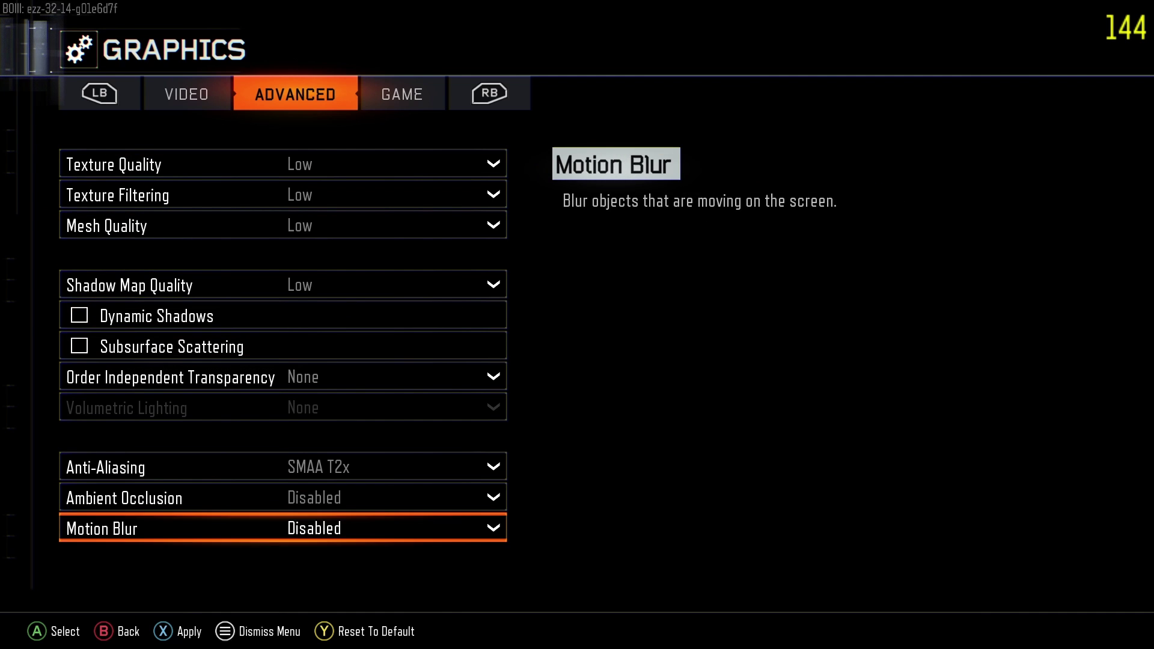
{"action": "key", "text": "Up"}
{"action": "key", "text": "Up"}
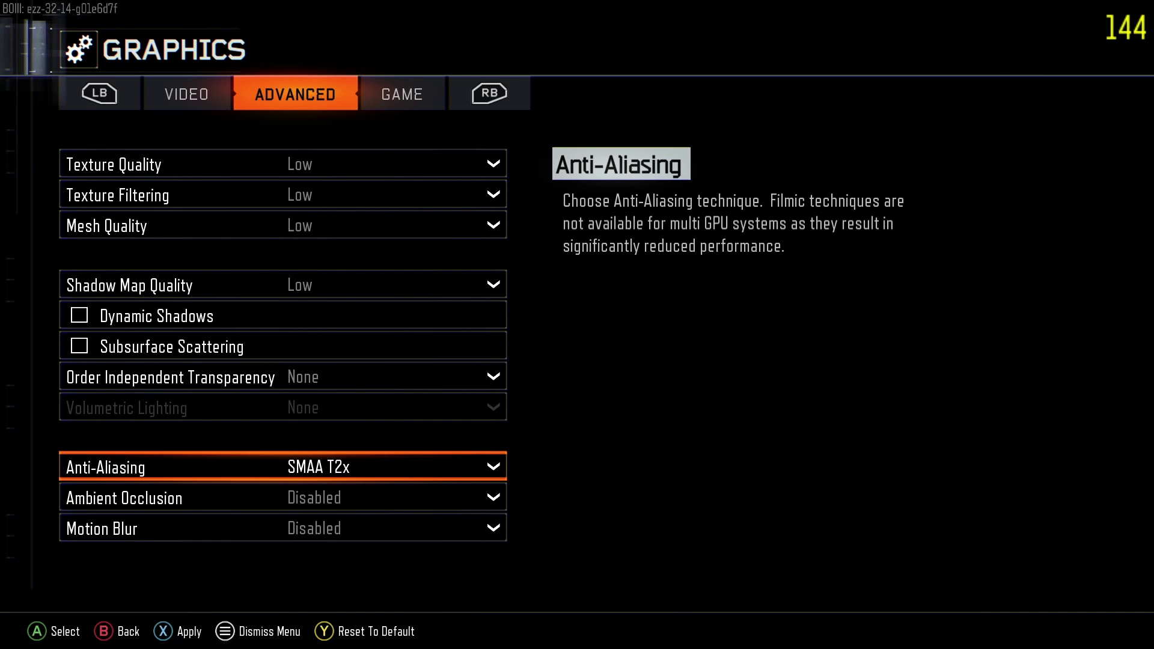
Look through the available Anti-Aliasing techniques and choose SMAA T2x
{"action": "key", "text": "Return"}
{"action": "key", "text": "Return"}
{"action": "key", "text": "Return"}
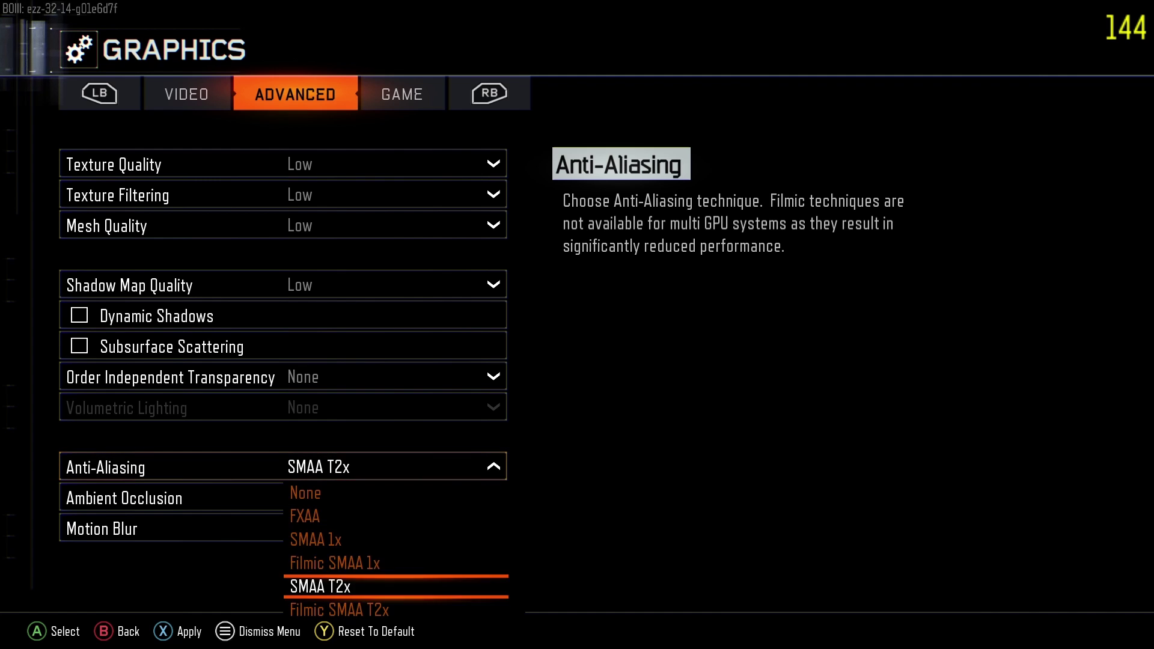
{"action": "key", "text": "Up"}
{"action": "key", "text": "Down"}
{"action": "key", "text": "Return"}
{"action": "key", "text": "Down"}
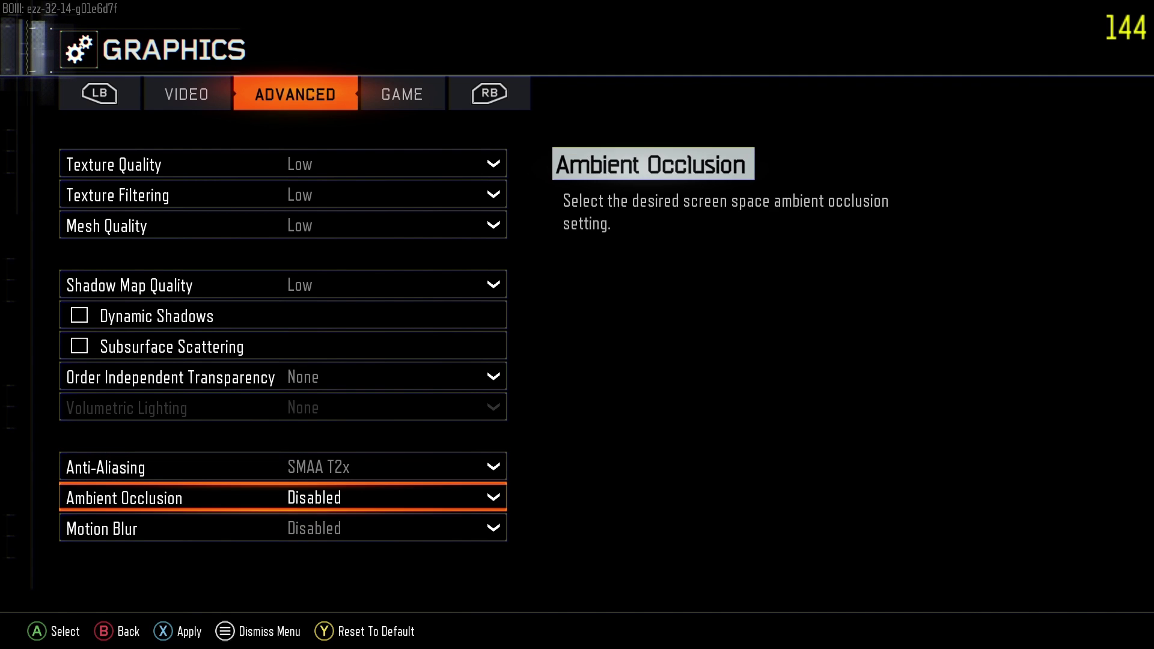
Review the advanced graphics settings once more, from Ambient Occlusion and Texture Quality to Anti-Aliasing
{"action": "key", "text": "Down"}
{"action": "key", "text": "Down"}
{"action": "key", "text": "Down"}
{"action": "key", "text": "Down"}
{"action": "key", "text": "Up"}
{"action": "key", "text": "Up"}
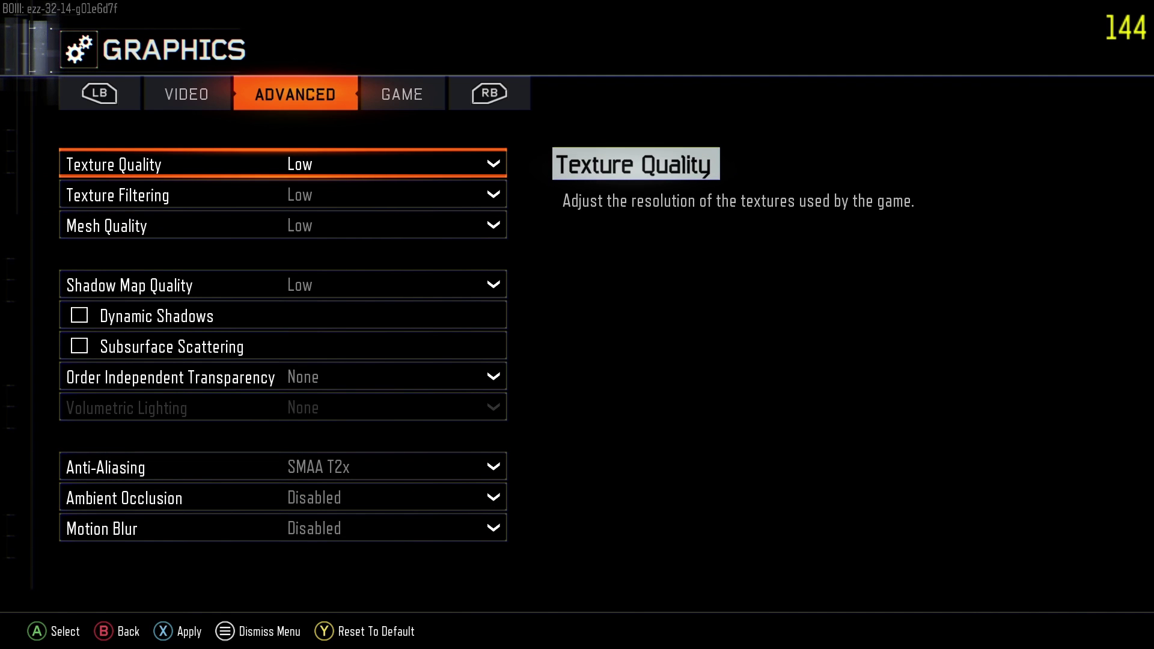
{"action": "key", "text": "Down"}
{"action": "key", "text": "Down"}
{"action": "key", "text": "Down"}
{"action": "key", "text": "Down"}
{"action": "key", "text": "Down"}
{"action": "key", "text": "Down"}
{"action": "key", "text": "Down"}
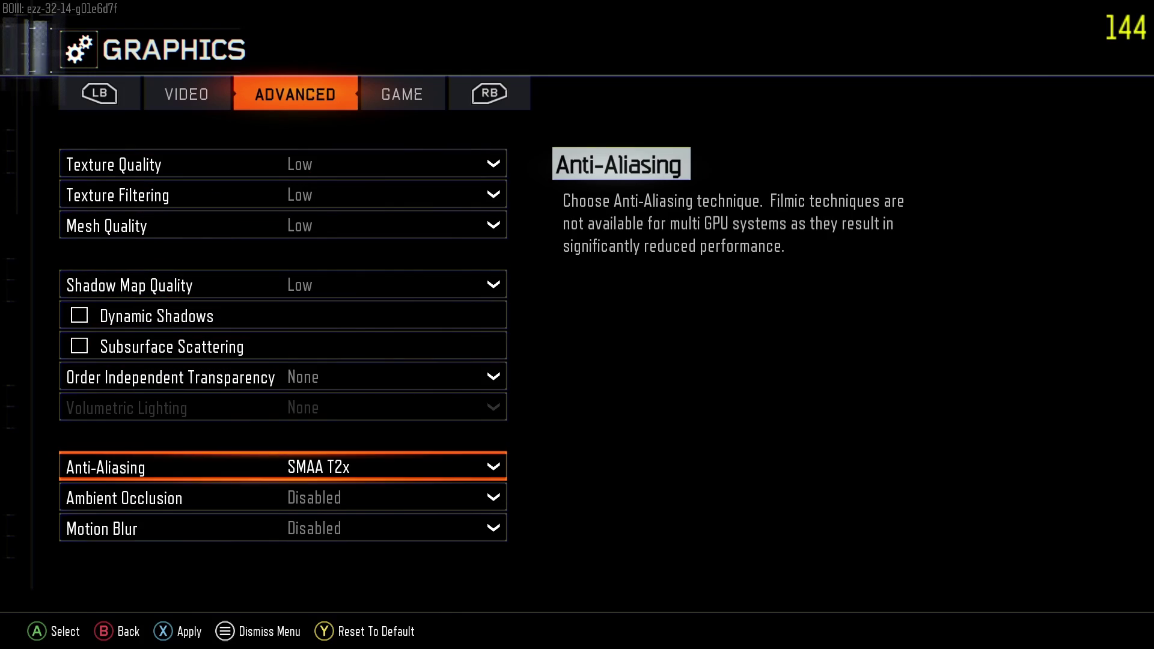